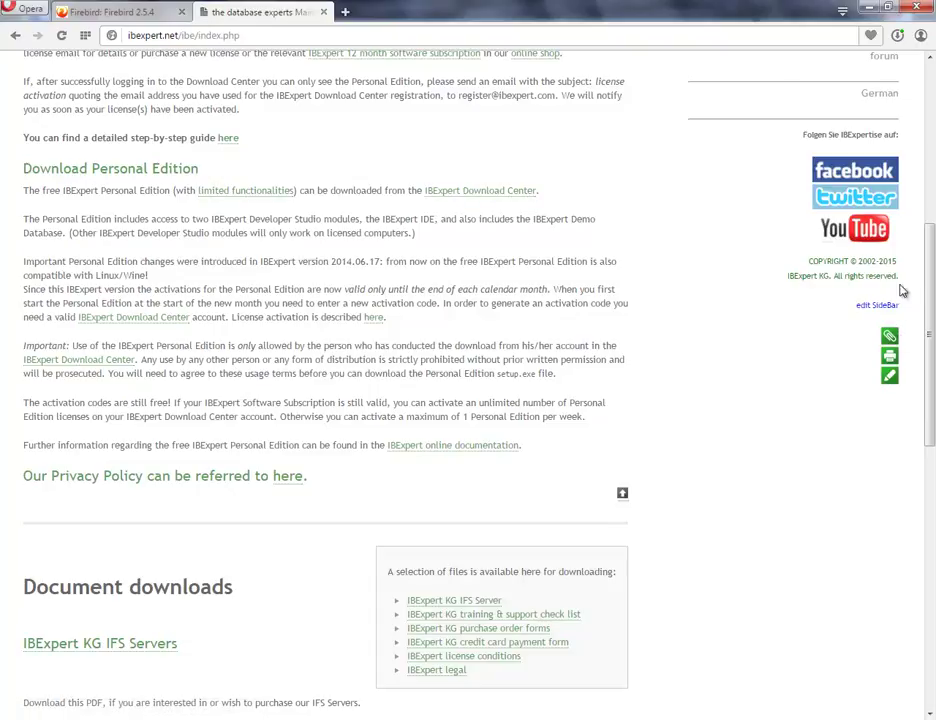
# - Review the IBExpert download page's sections on the Personal Edition and document downloads
pyautogui.moveTo(933, 246); pyautogui.dragTo(933, 437)
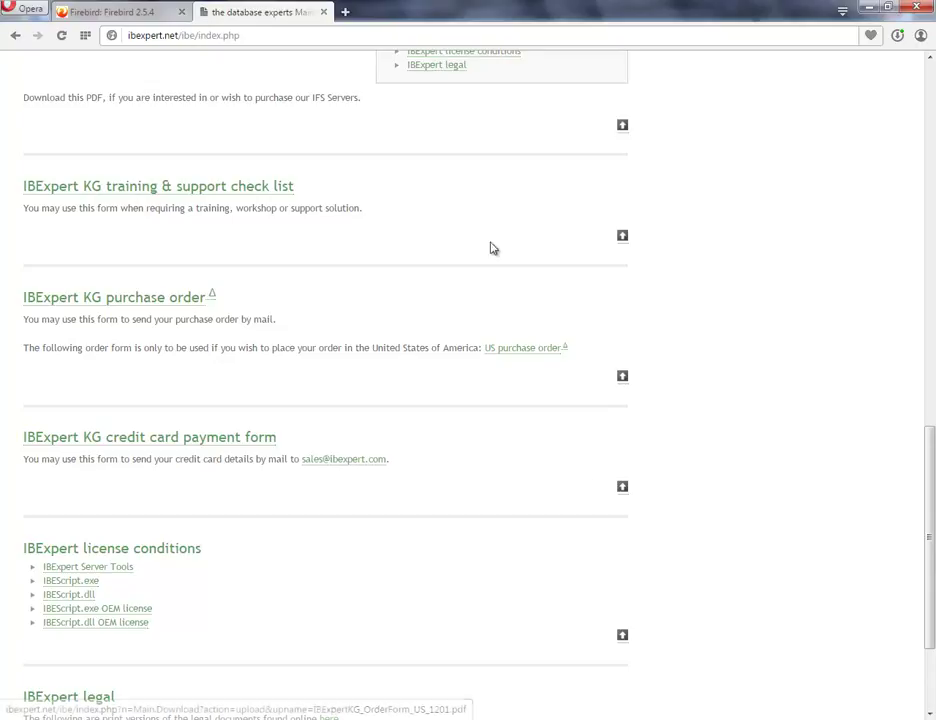
pyautogui.moveTo(929, 540); pyautogui.dragTo(929, 320)
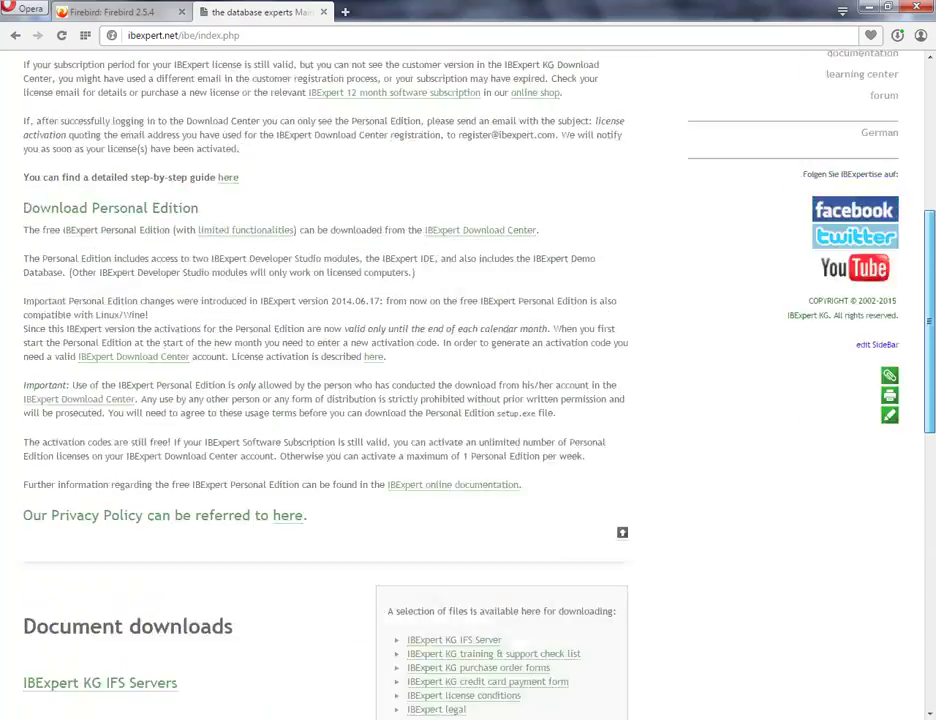
pyautogui.scroll(5, 445, 300)
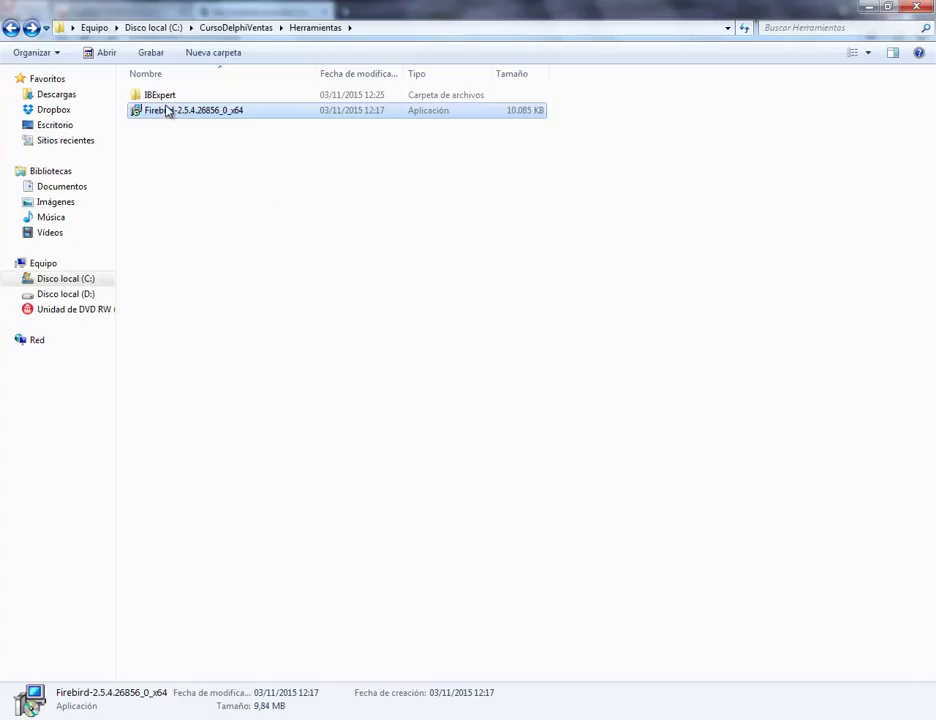
# - Run the Firebird-2.5.4.26856_0_x64 installer from the Herramientas folder with Español as the setup language
pyautogui.click(160, 96)
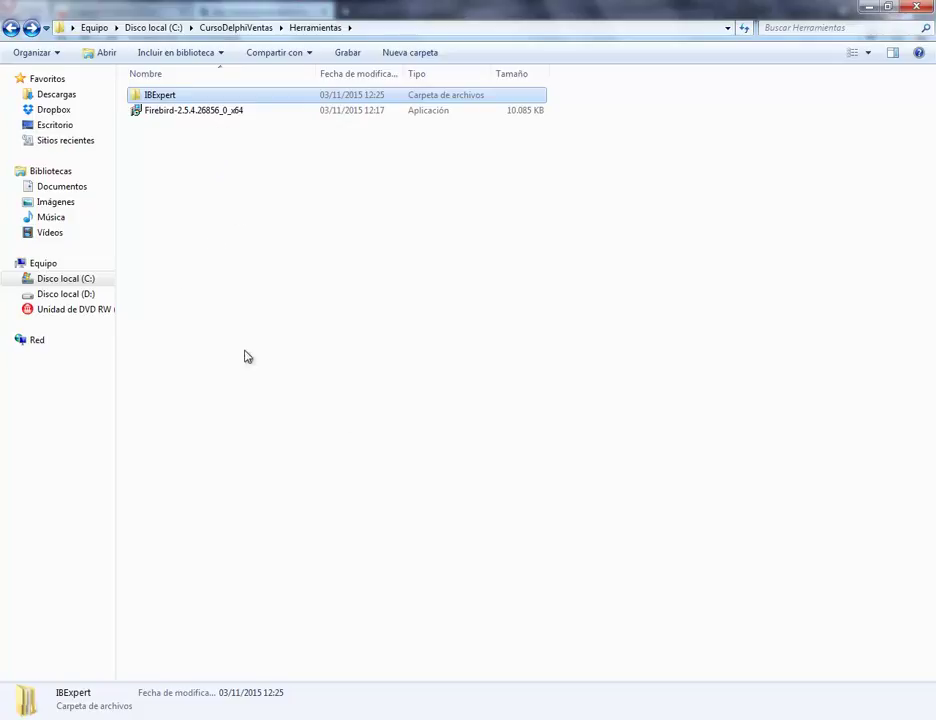
pyautogui.doubleClick(194, 112)
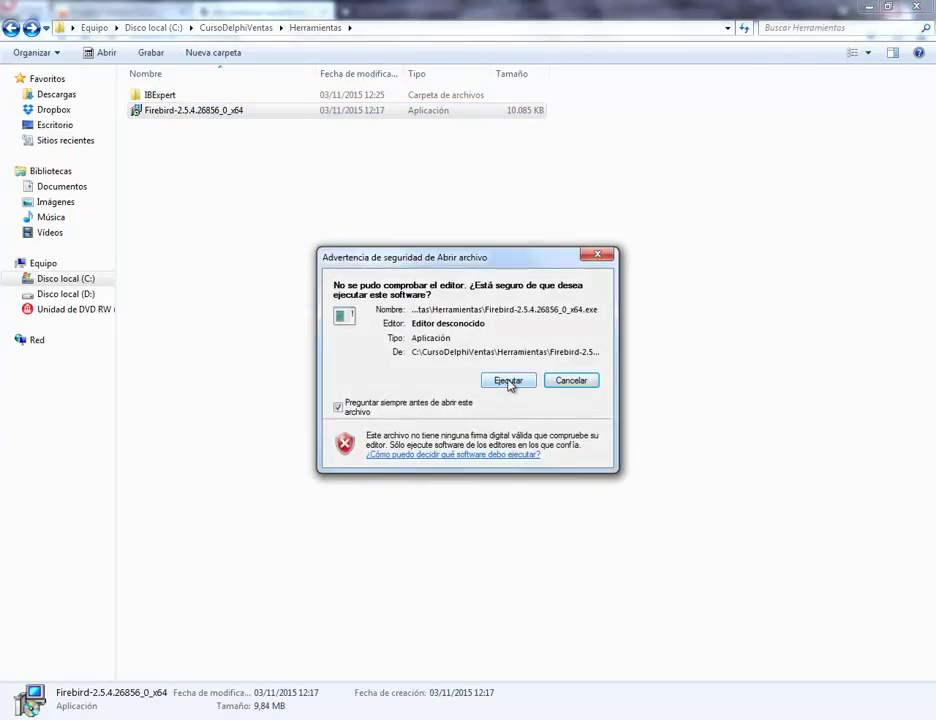
pyautogui.click(508, 381)
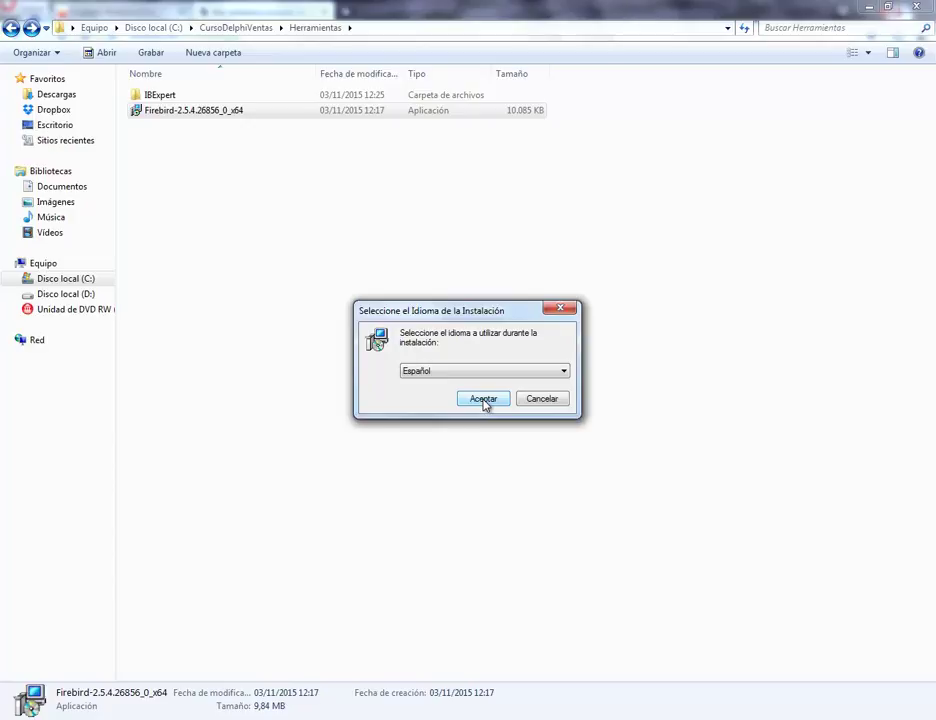
pyautogui.click(484, 399)
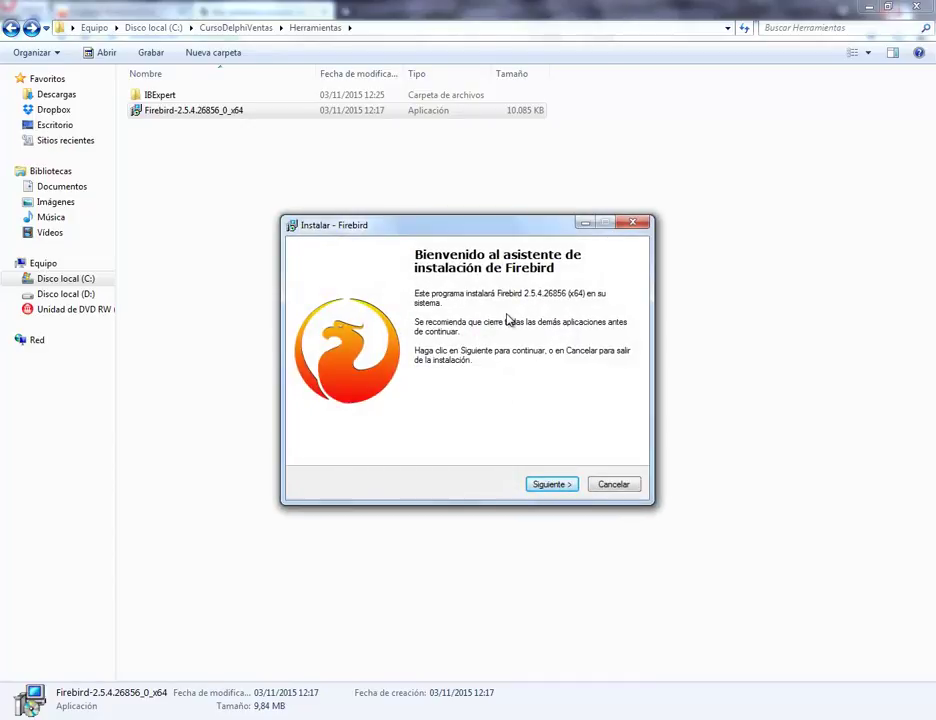
# - Accept the Firebird licence agreement and continue past the installation information to the destination folder choice
pyautogui.click(551, 486)
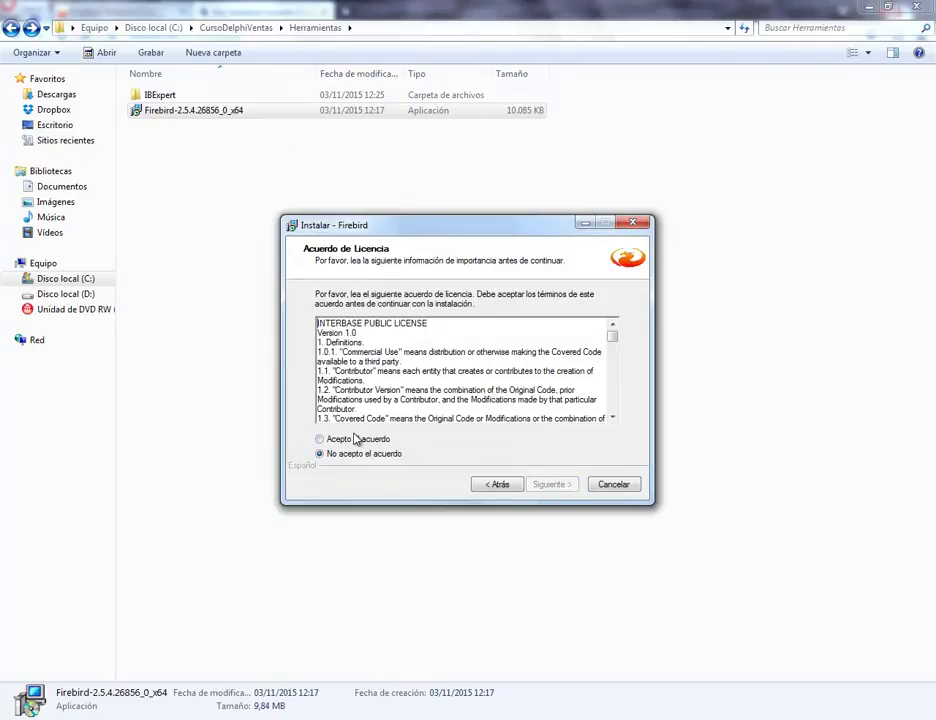
pyautogui.click(355, 440)
pyautogui.click(551, 486)
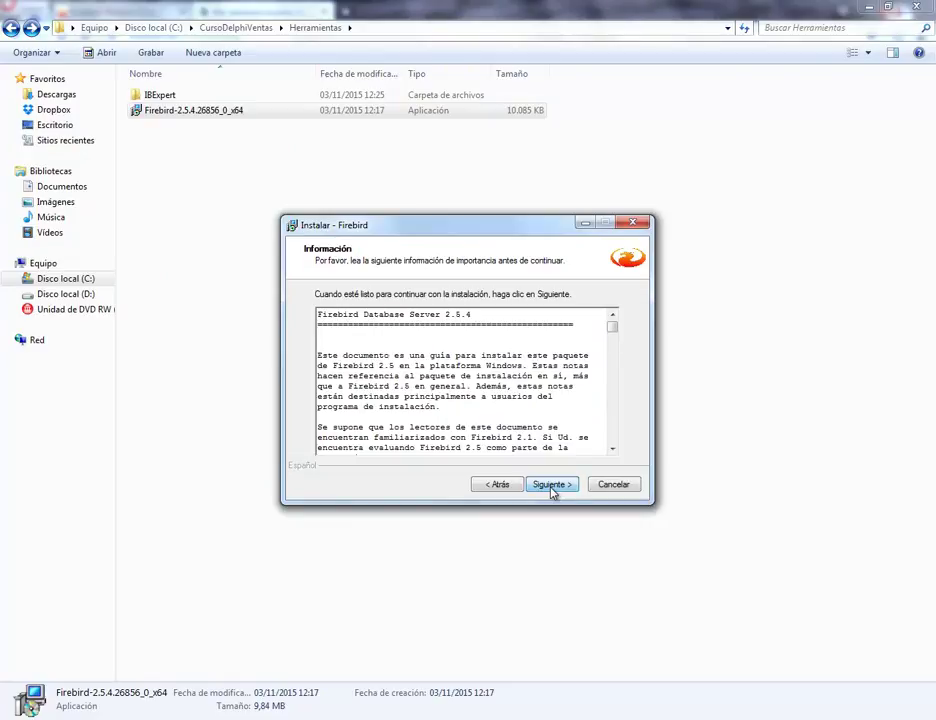
pyautogui.click(551, 486)
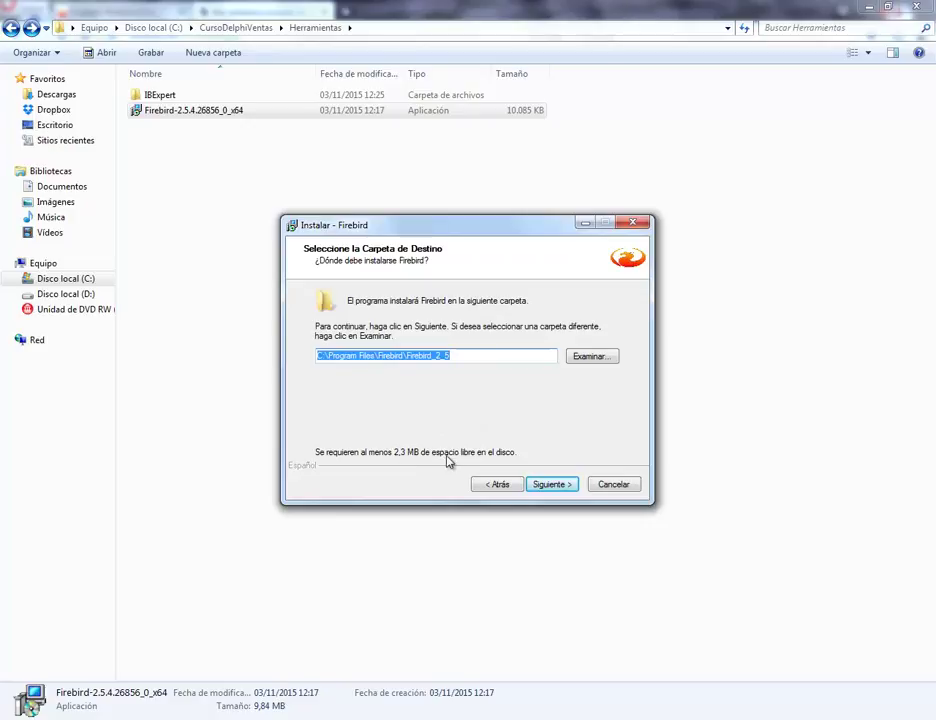
# - Install Firebird in C:\Program Files\Firebird\Firebird_2_5 with the full Super Server and development tools, run as a service with Guardian and automatic startup
pyautogui.click(555, 485)
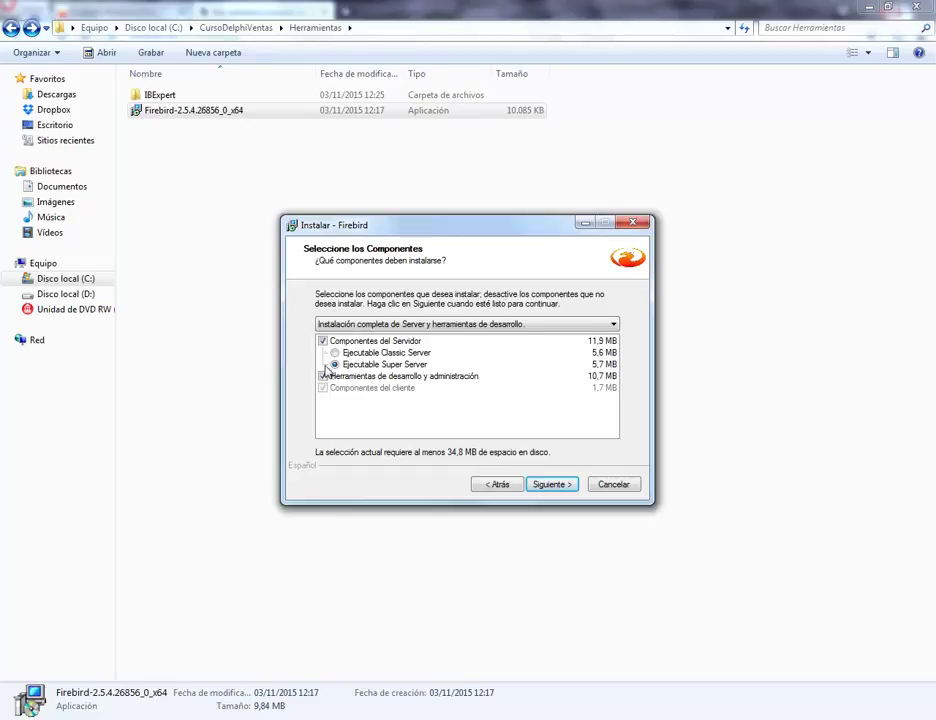
pyautogui.click(550, 486)
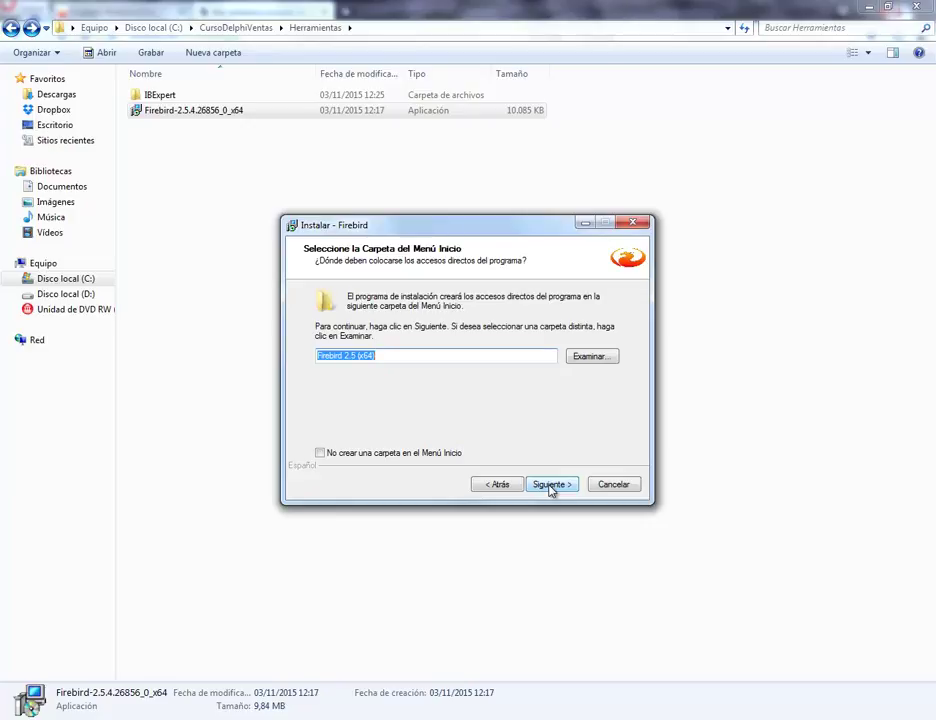
pyautogui.click(549, 485)
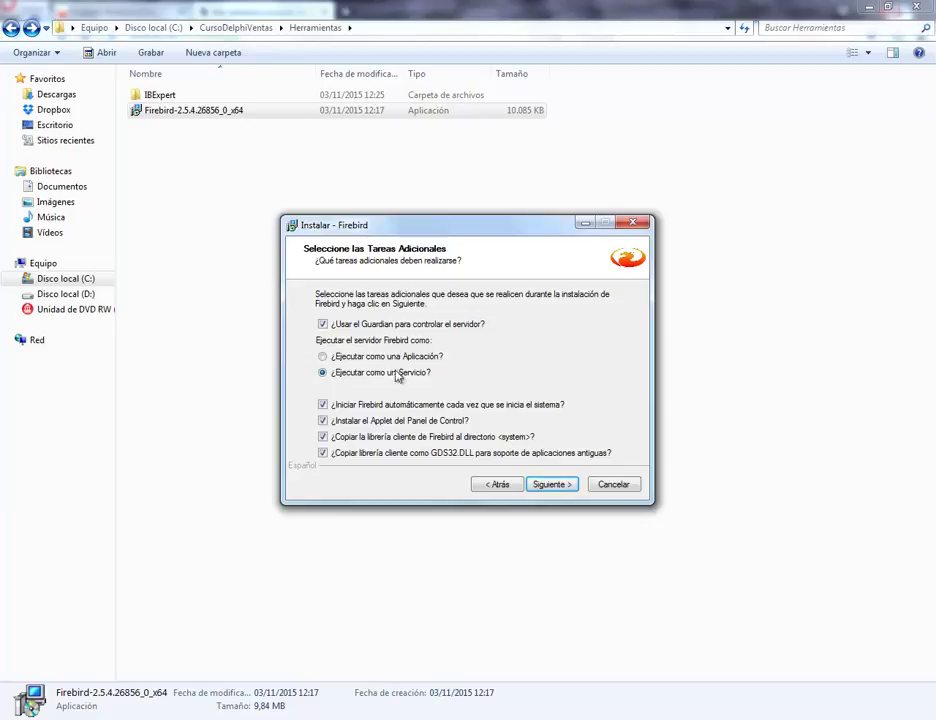
pyautogui.click(563, 487)
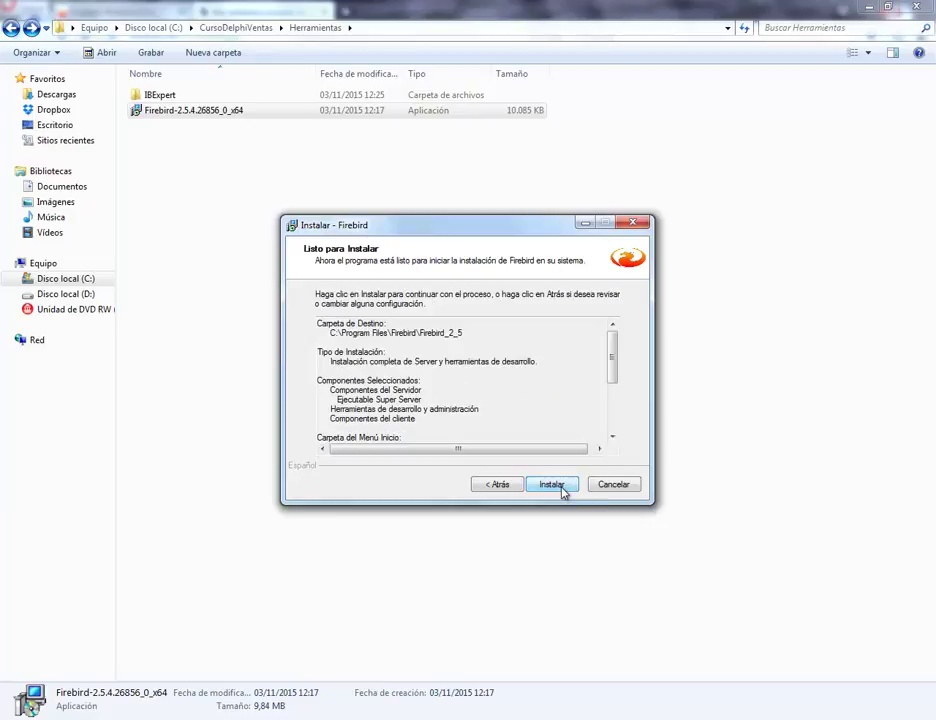
pyautogui.click(561, 487)
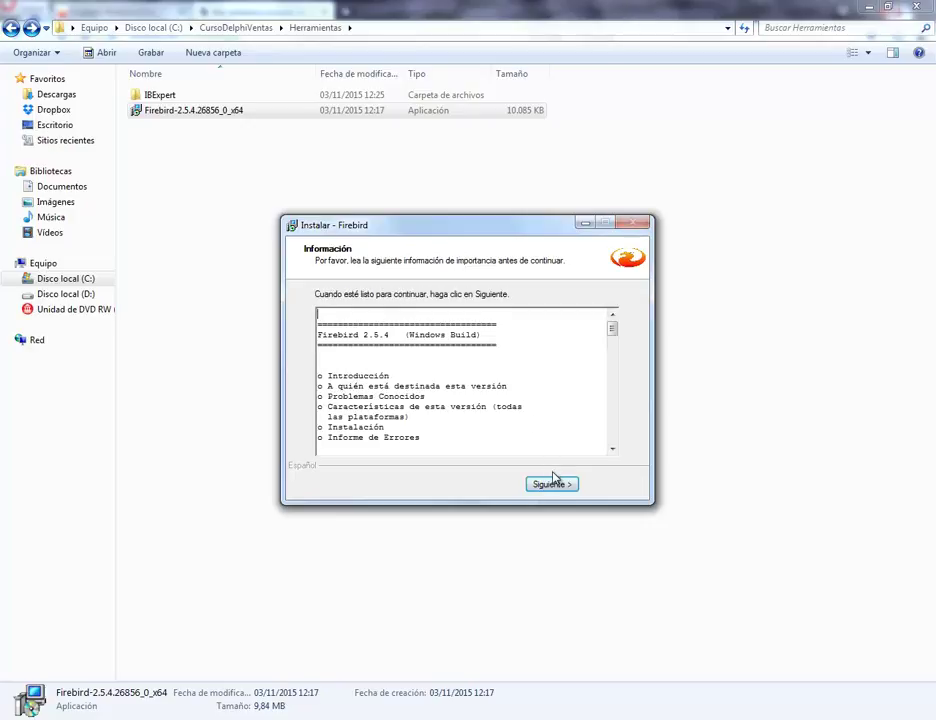
# - Finish the Firebird setup with the option to start the Firebird service now enabled
pyautogui.click(553, 485)
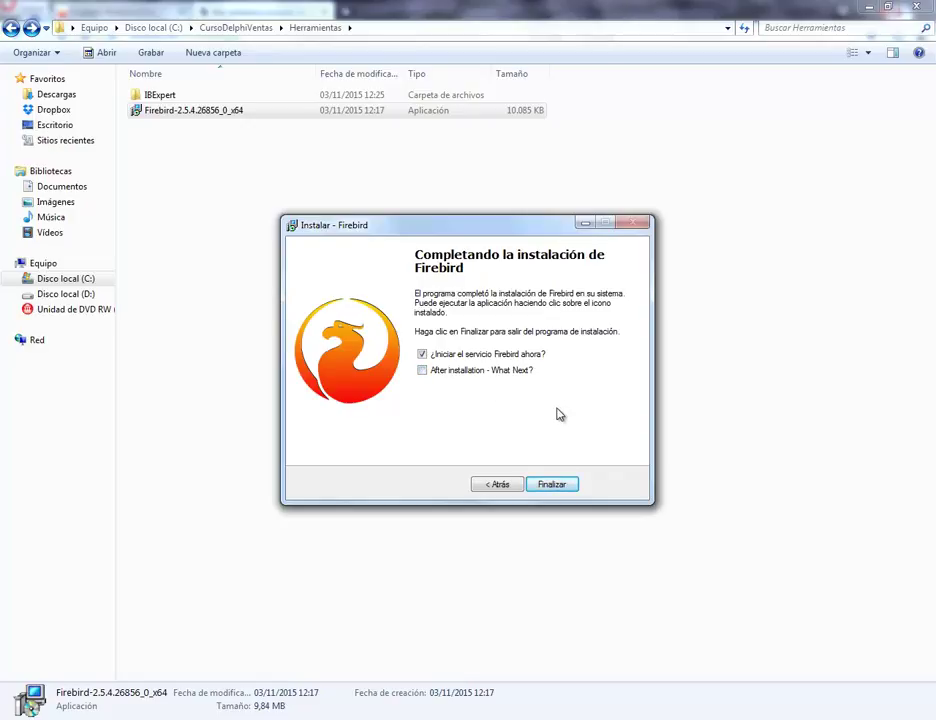
pyautogui.click(551, 484)
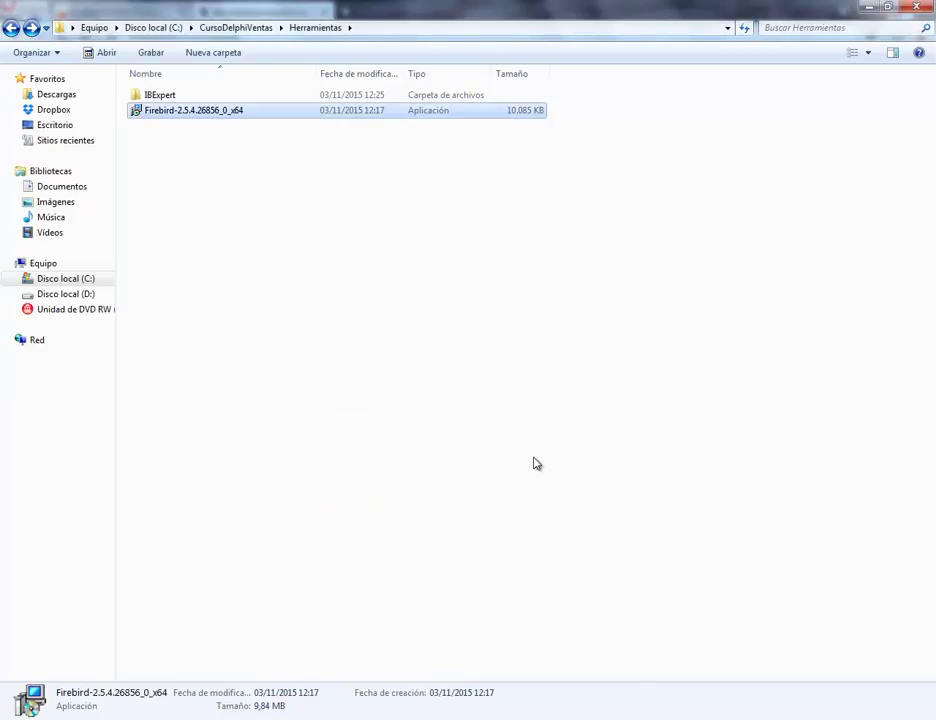
pyautogui.click(535, 463)
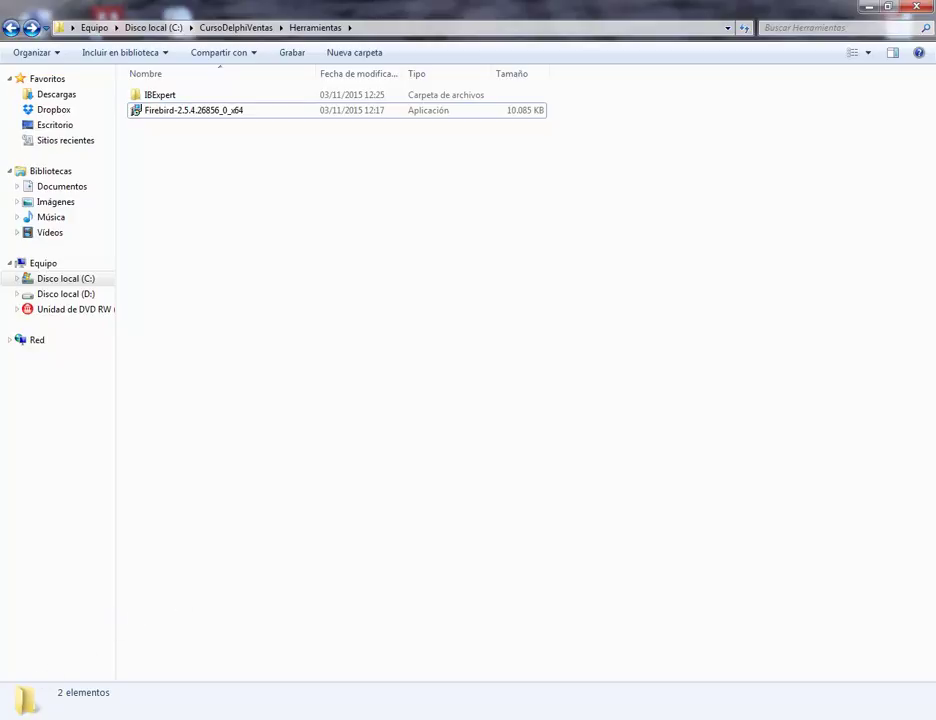
# - Open the Windows Services console from the Control Panel's administrative tools
pyautogui.press('super')
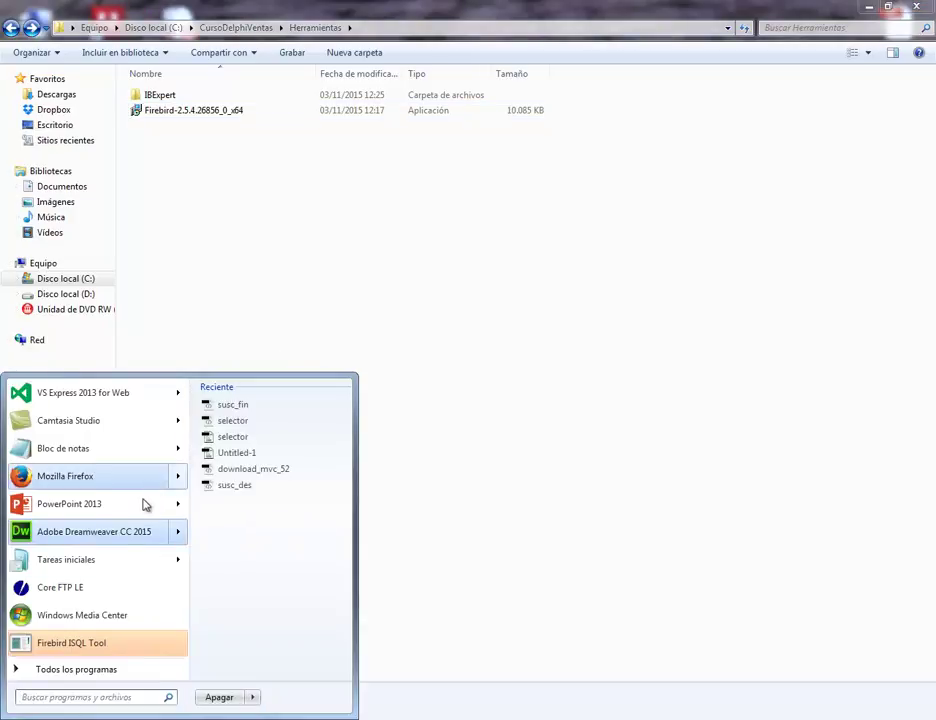
pyautogui.click(108, 670)
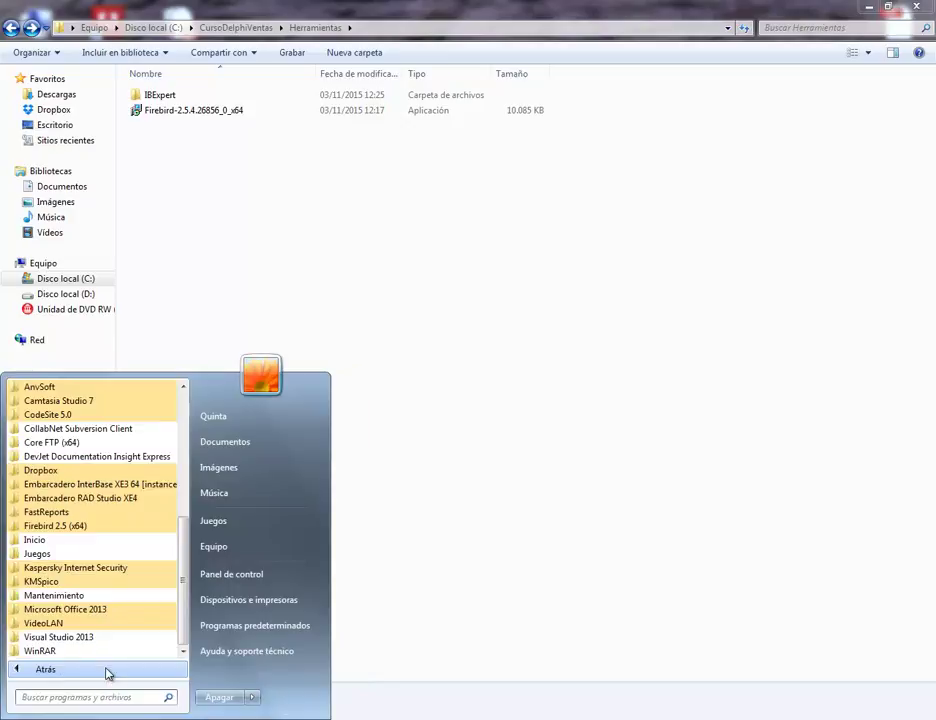
pyautogui.click(234, 576)
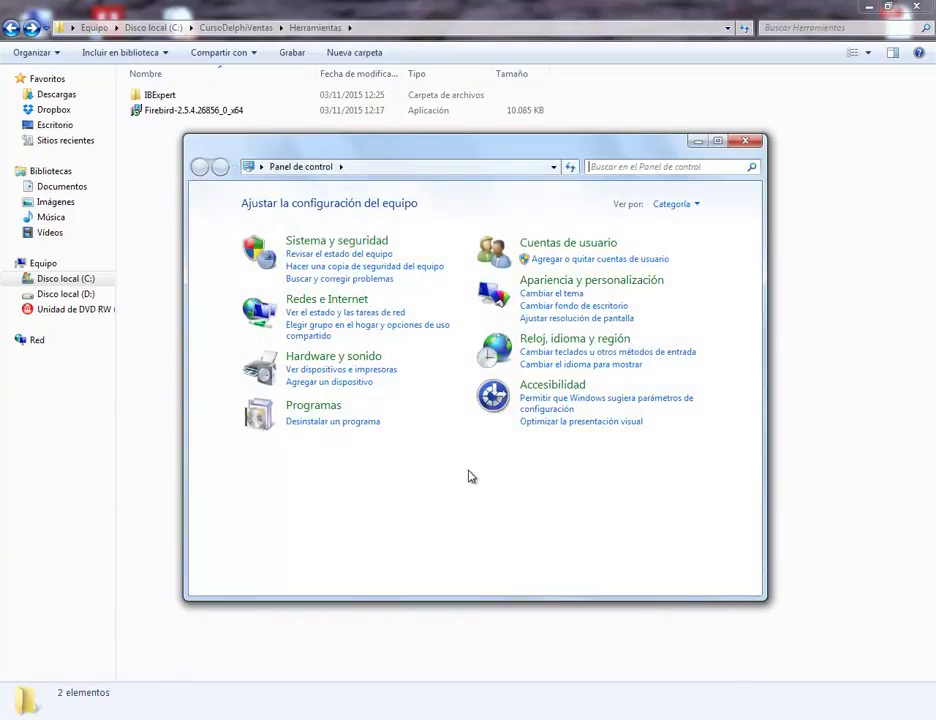
pyautogui.click(350, 242)
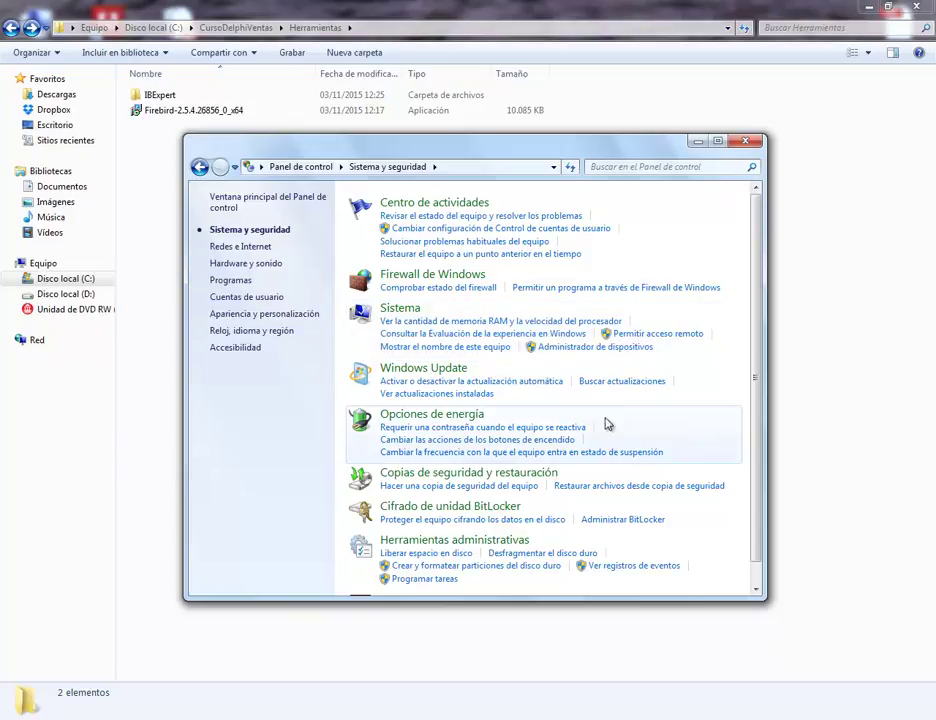
pyautogui.click(442, 543)
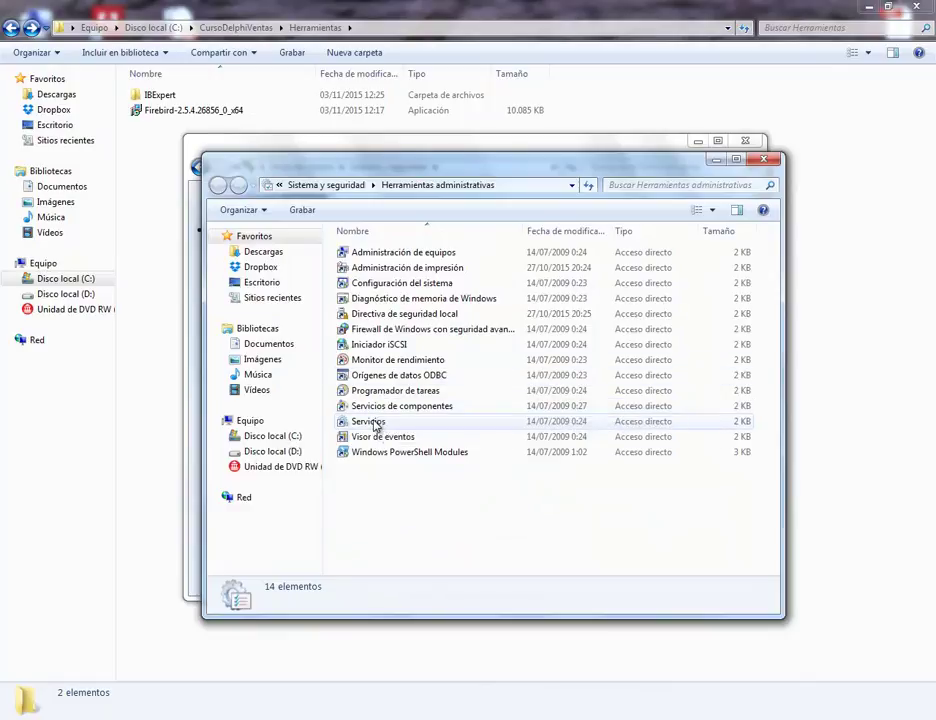
pyautogui.doubleClick(369, 423)
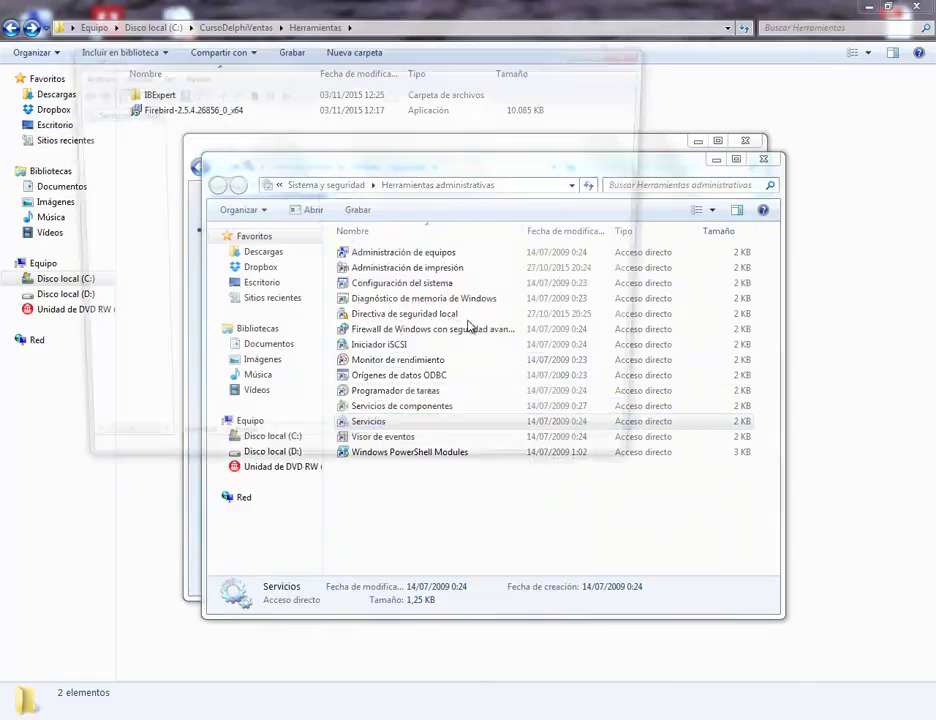
# - Examine the descriptions, status and startup type of the Firebird Guardian and Firebird Server services in an enlarged list with a wider description column
pyautogui.moveTo(409, 141); pyautogui.dragTo(539, 146)
pyautogui.moveTo(645, 168); pyautogui.dragTo(650, 231)
pyautogui.moveTo(650, 237); pyautogui.dragTo(647, 259)
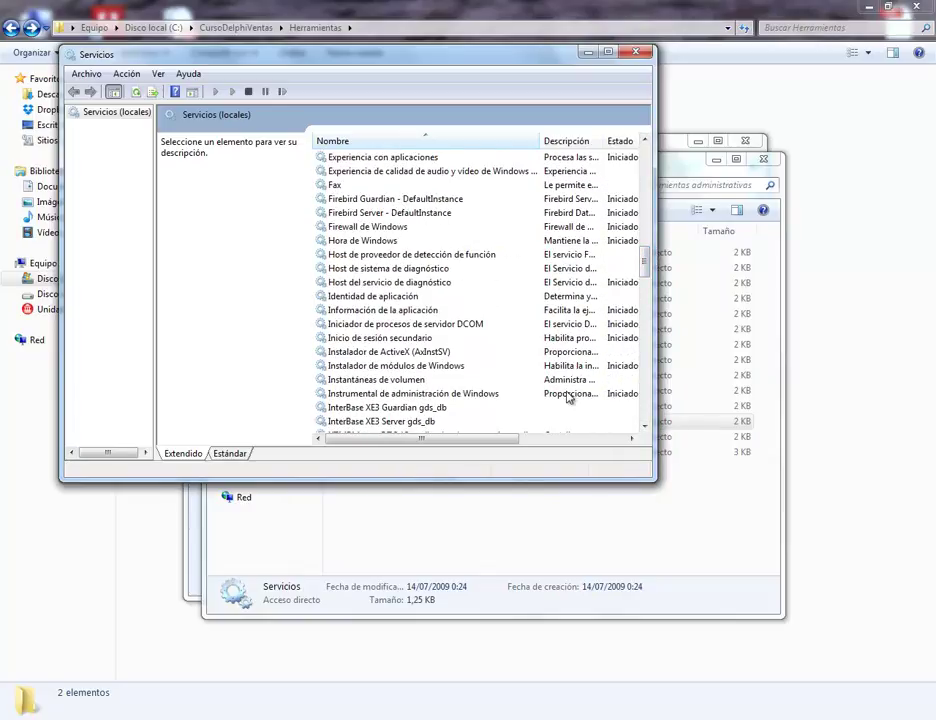
pyautogui.moveTo(497, 443)
pyautogui.mouseDown()
pyautogui.moveTo(522, 441)
pyautogui.moveTo(493, 443)
pyautogui.mouseUp()
pyautogui.moveTo(493, 439)
pyautogui.mouseDown()
pyautogui.moveTo(522, 441)
pyautogui.moveTo(501, 442)
pyautogui.mouseUp()
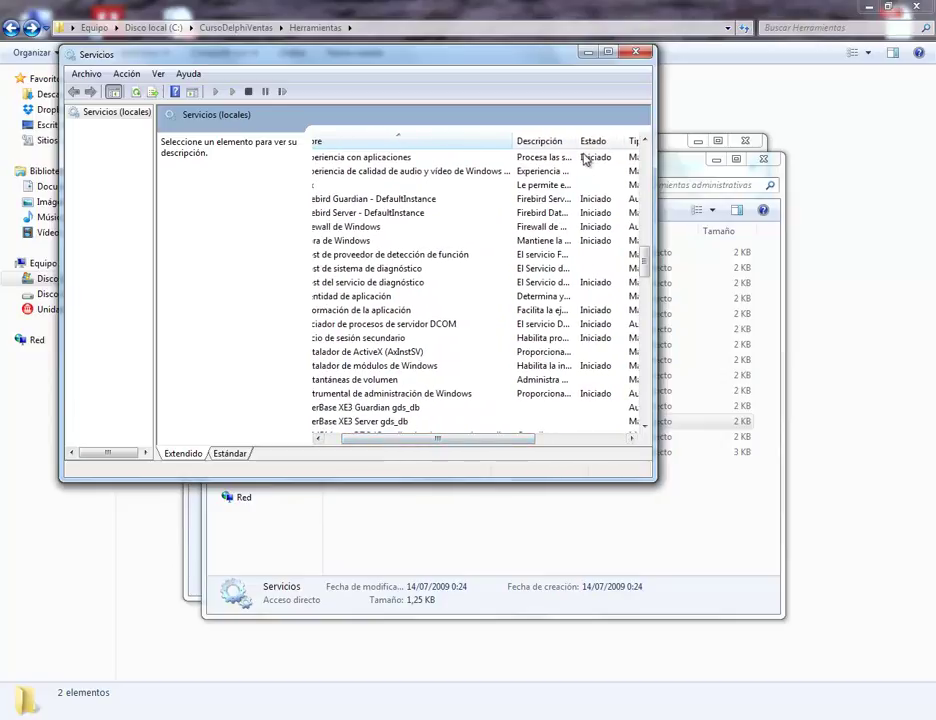
pyautogui.moveTo(576, 140); pyautogui.dragTo(630, 139)
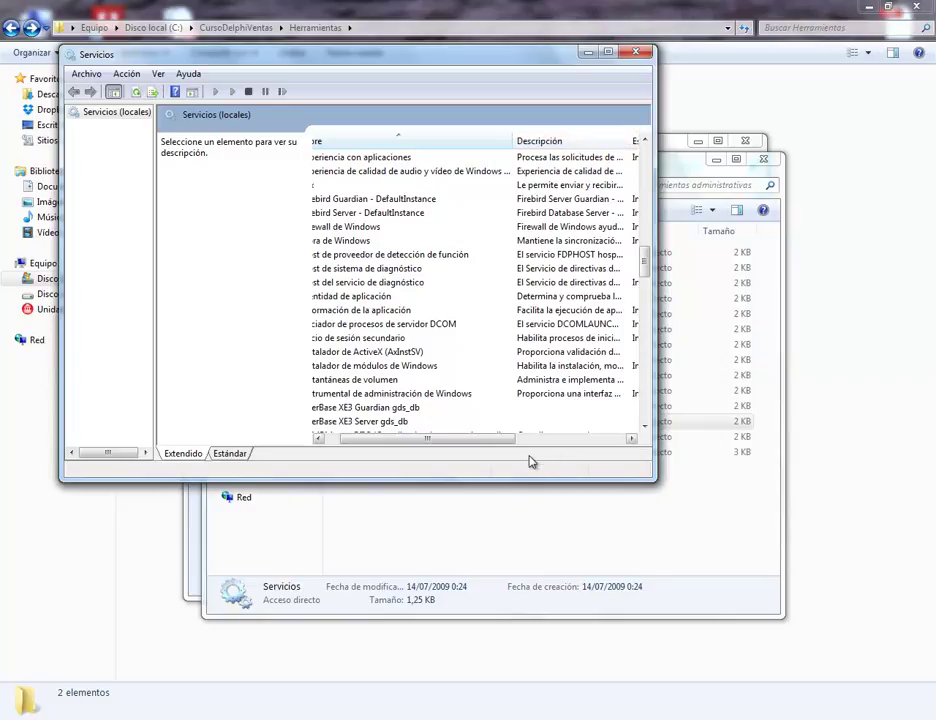
pyautogui.moveTo(463, 447); pyautogui.dragTo(432, 445)
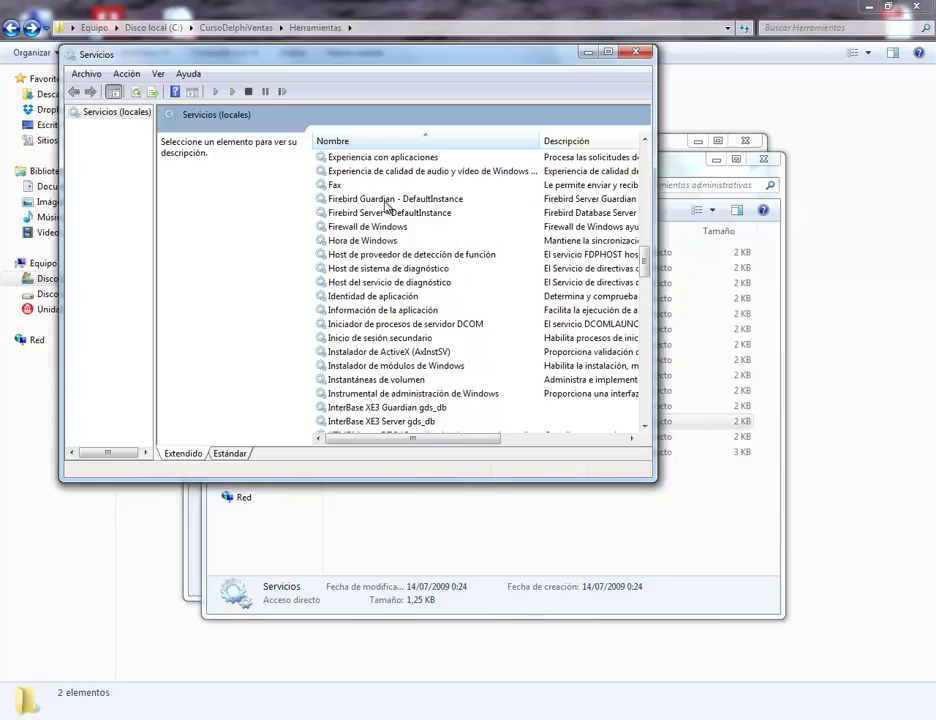
pyautogui.click(608, 51)
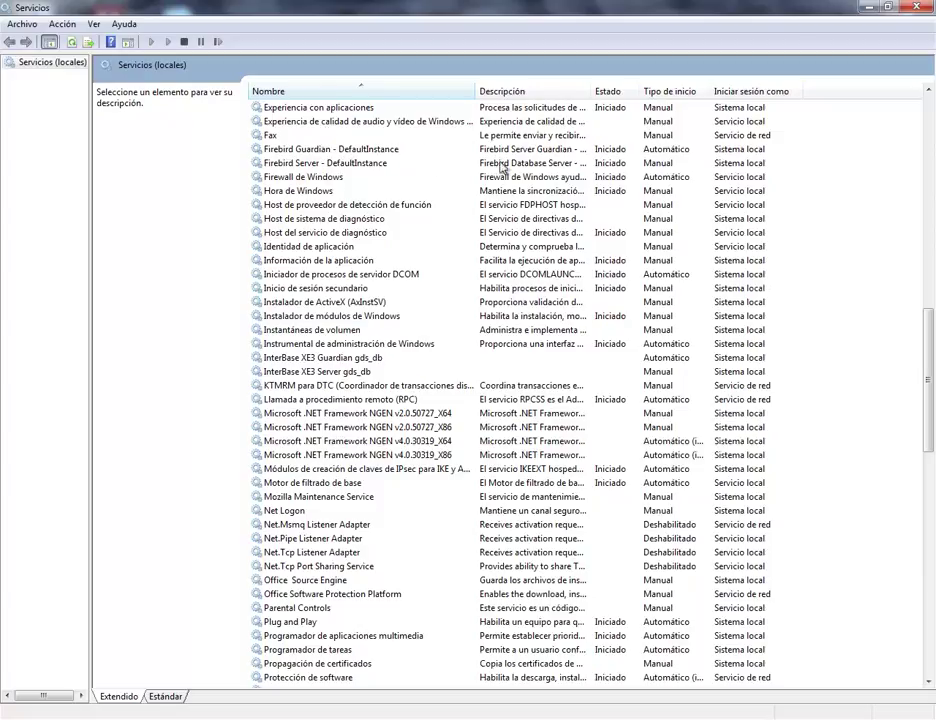
pyautogui.moveTo(592, 91); pyautogui.dragTo(671, 76)
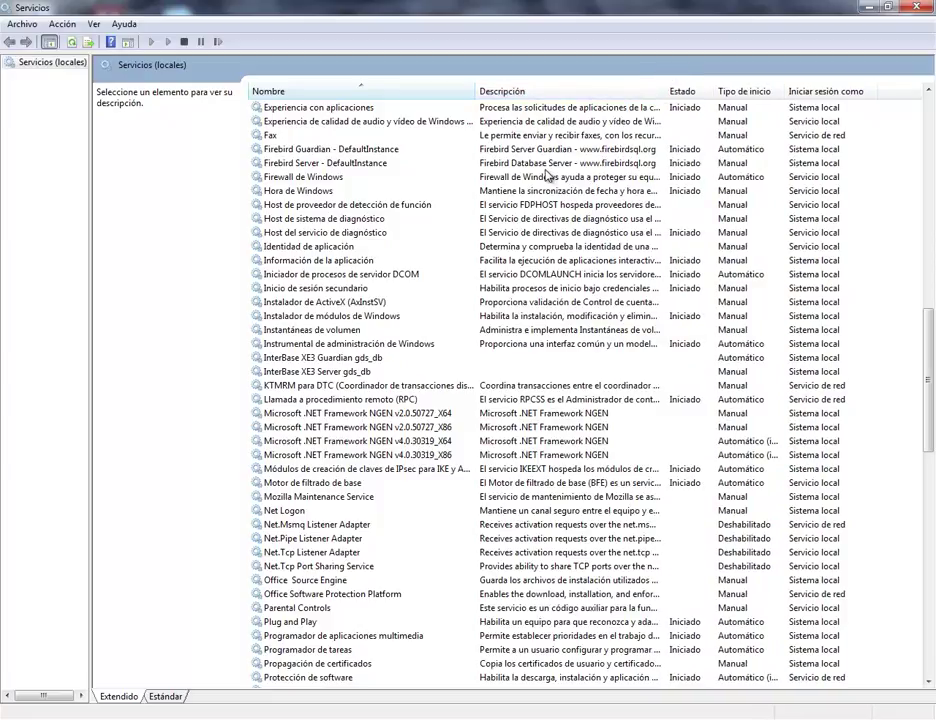
# - Close the Services console, the administrative tools window and the Control Panel
pyautogui.click(915, 12)
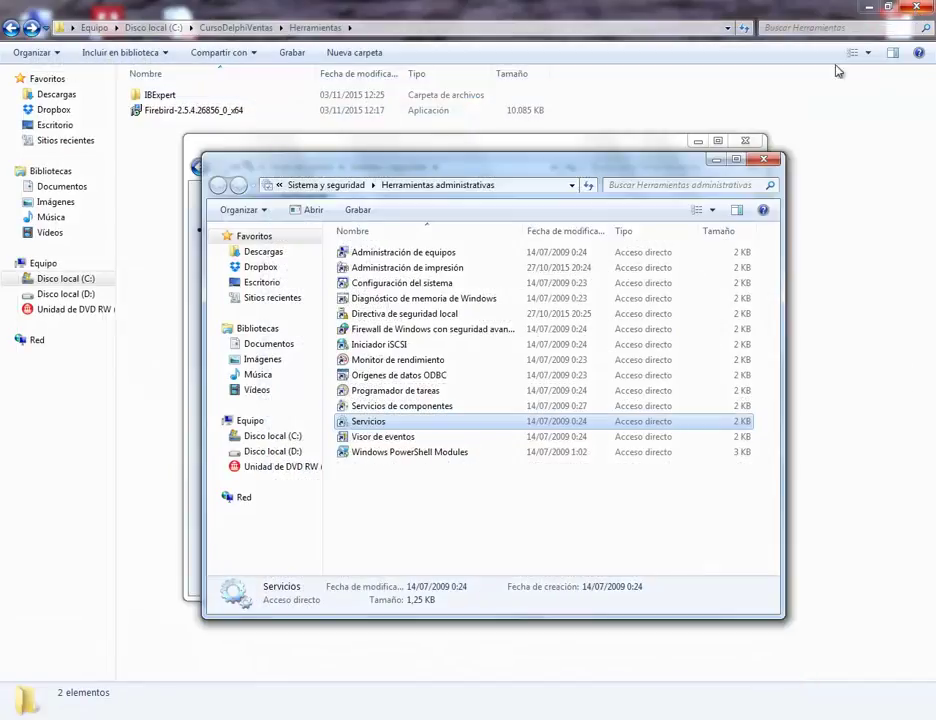
pyautogui.click(763, 159)
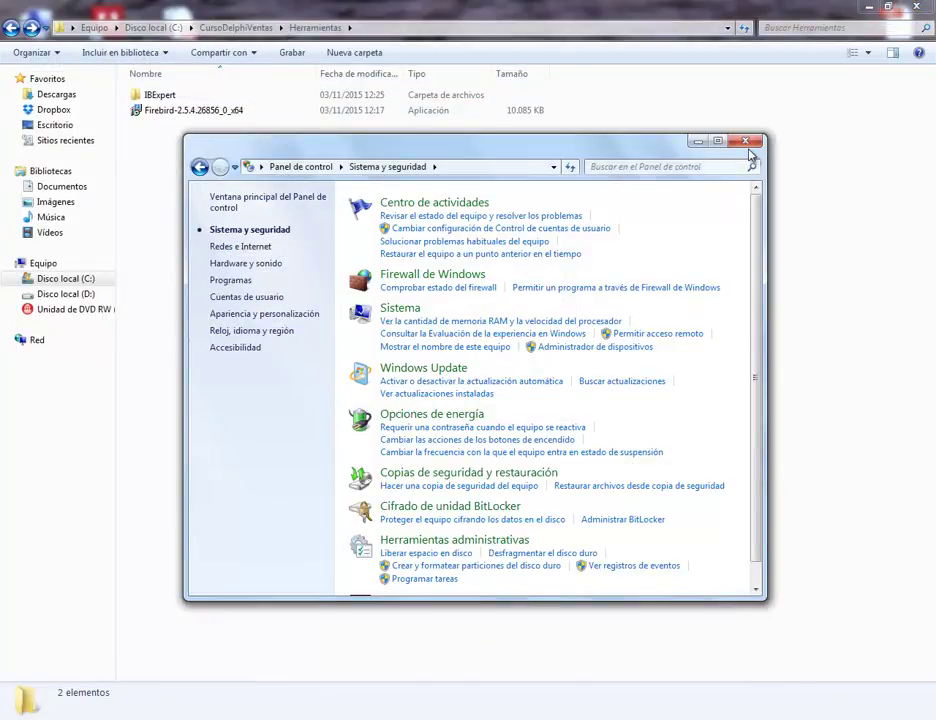
pyautogui.click(745, 142)
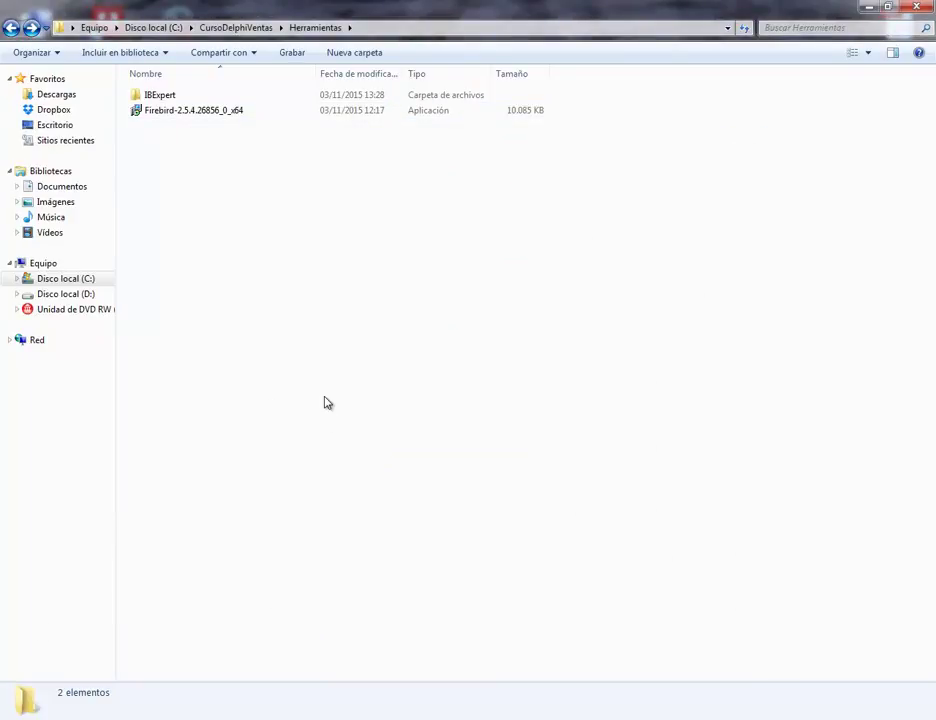
# - Run the setup_trial installer from the IBExpert folder and allow it past the security warning
pyautogui.doubleClick(170, 97)
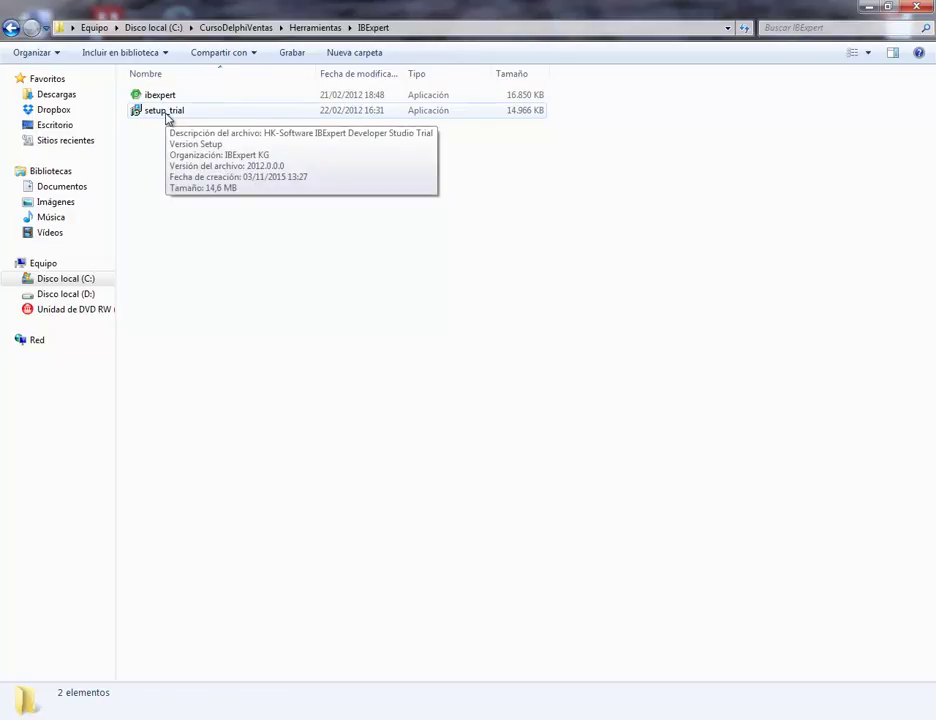
pyautogui.click(167, 112)
pyautogui.doubleClick(165, 111)
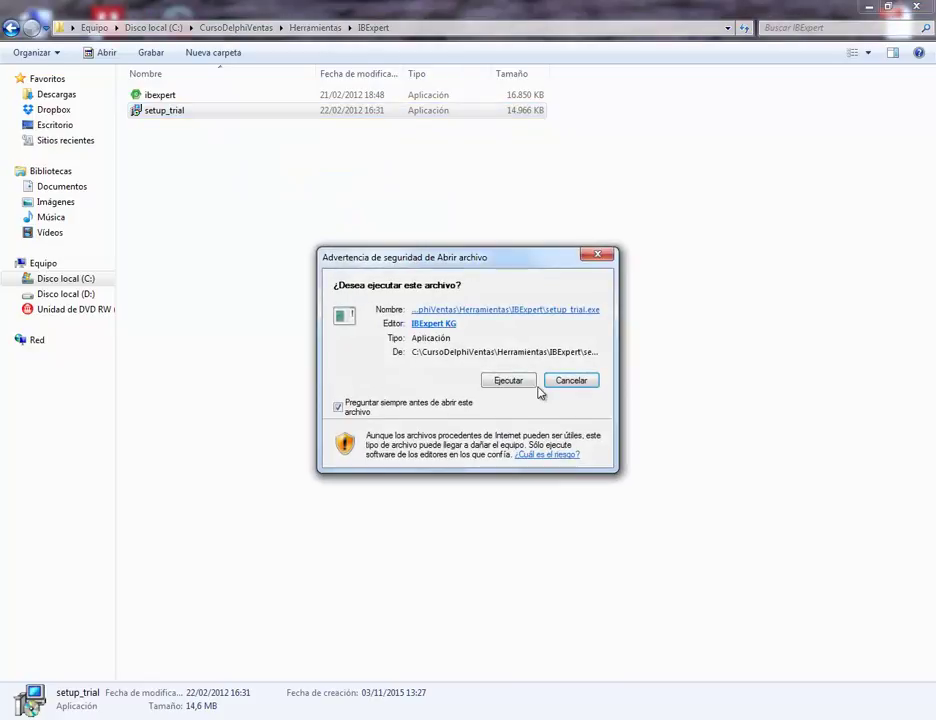
pyautogui.click(510, 382)
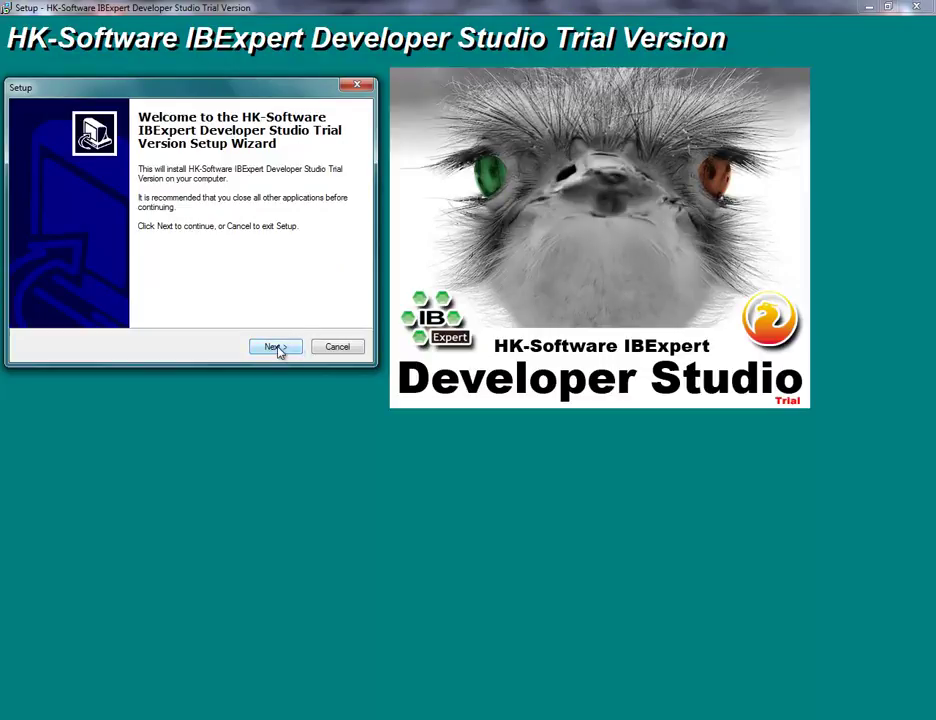
# - Accept the IBExpert license agreement and keep the destination folder C:\Program Files (x86)\HK-Software
pyautogui.click(277, 347)
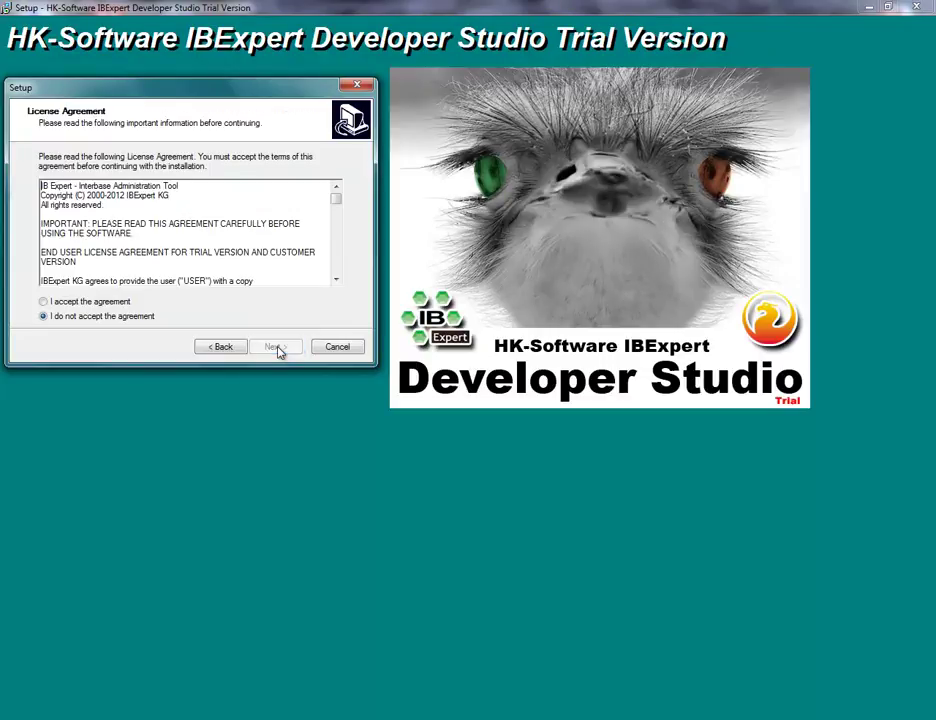
pyautogui.click(75, 302)
pyautogui.click(267, 351)
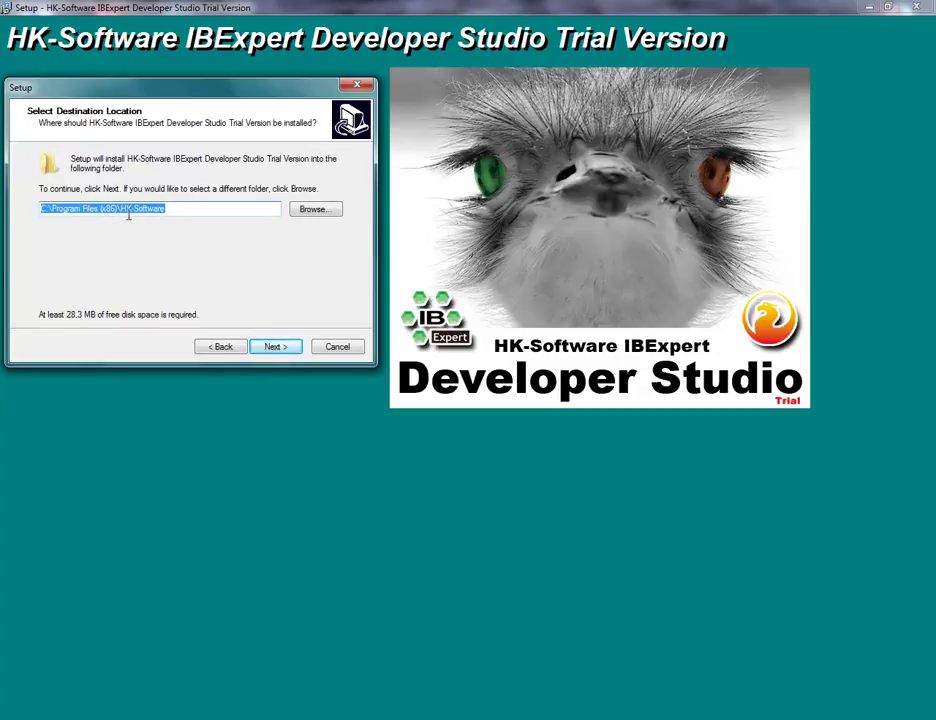
pyautogui.click(272, 348)
# - Exclude every optional component from the installation, leaving only IBExpert IDE, and continue to the additional tasks
pyautogui.click(46, 215)
pyautogui.click(47, 227)
pyautogui.click(46, 239)
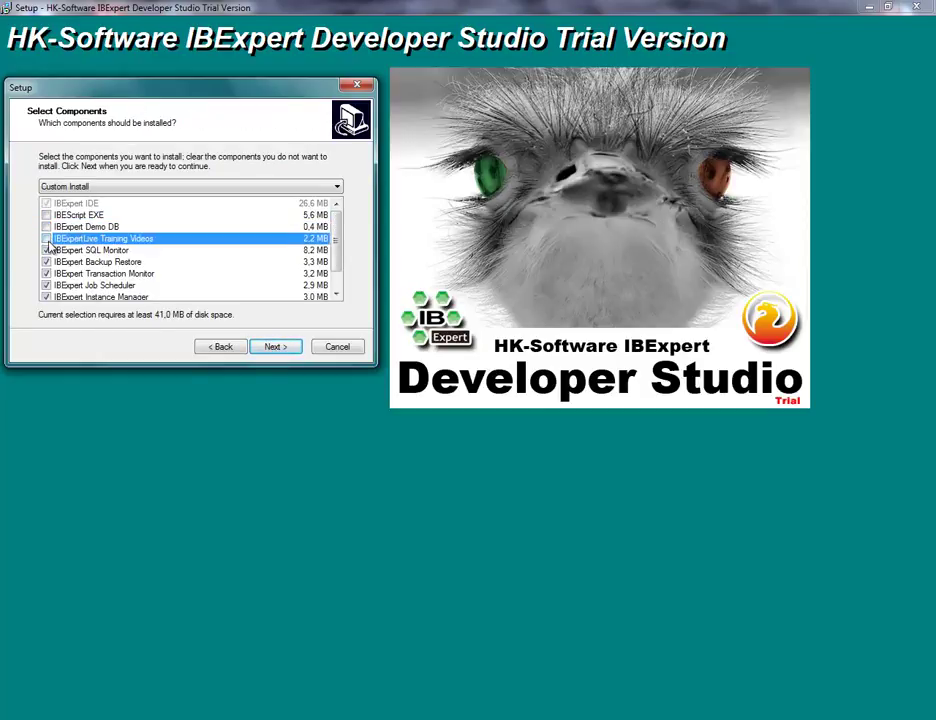
pyautogui.click(46, 250)
pyautogui.click(46, 262)
pyautogui.click(46, 273)
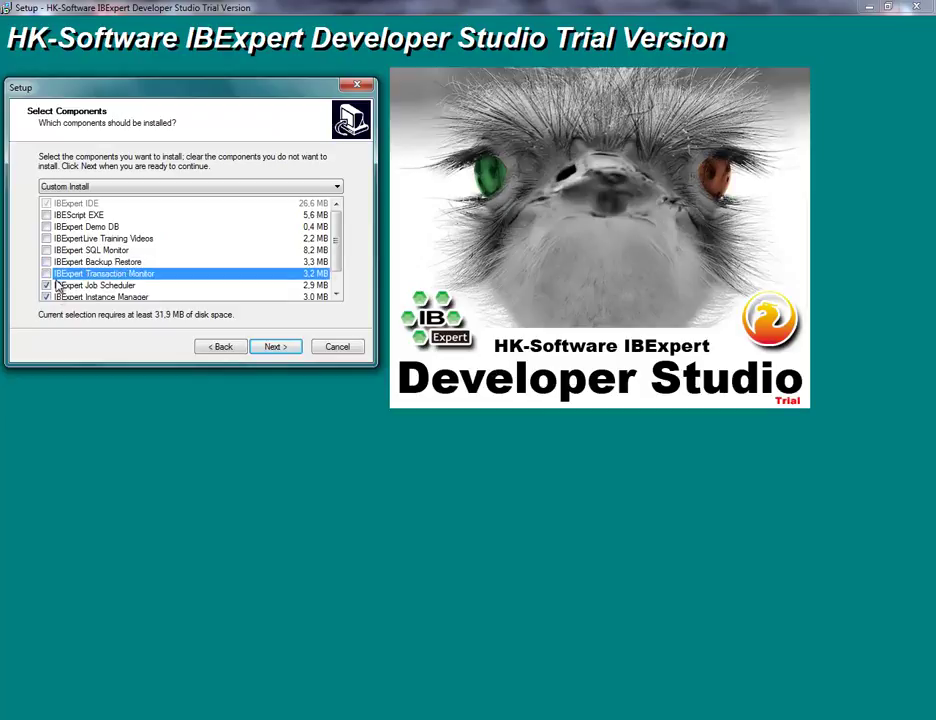
pyautogui.click(46, 285)
pyautogui.scroll(-1, 190, 287)
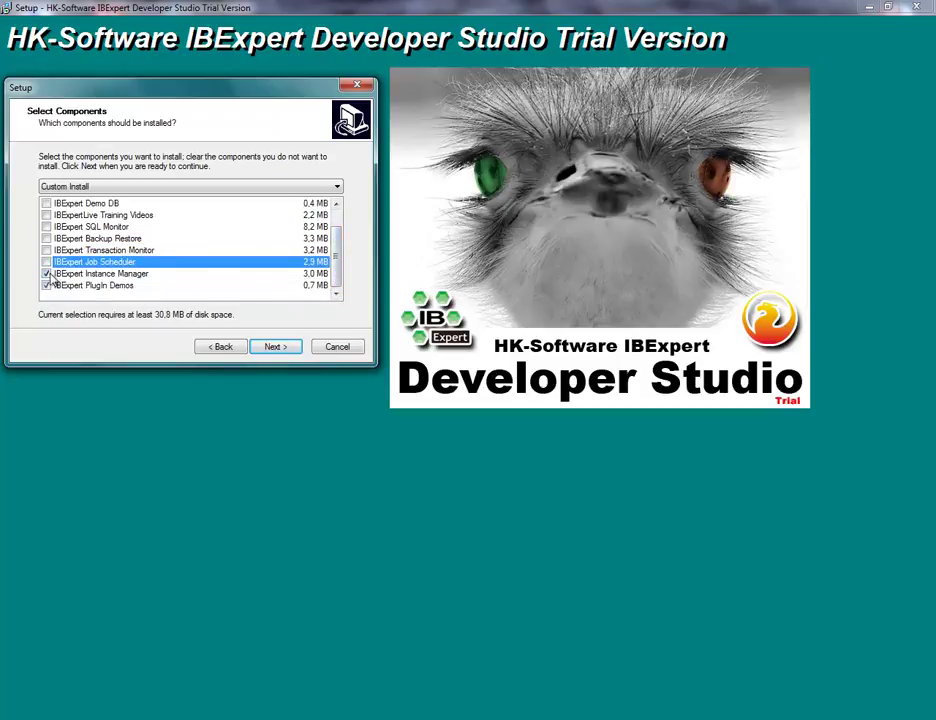
pyautogui.click(46, 273)
pyautogui.click(46, 285)
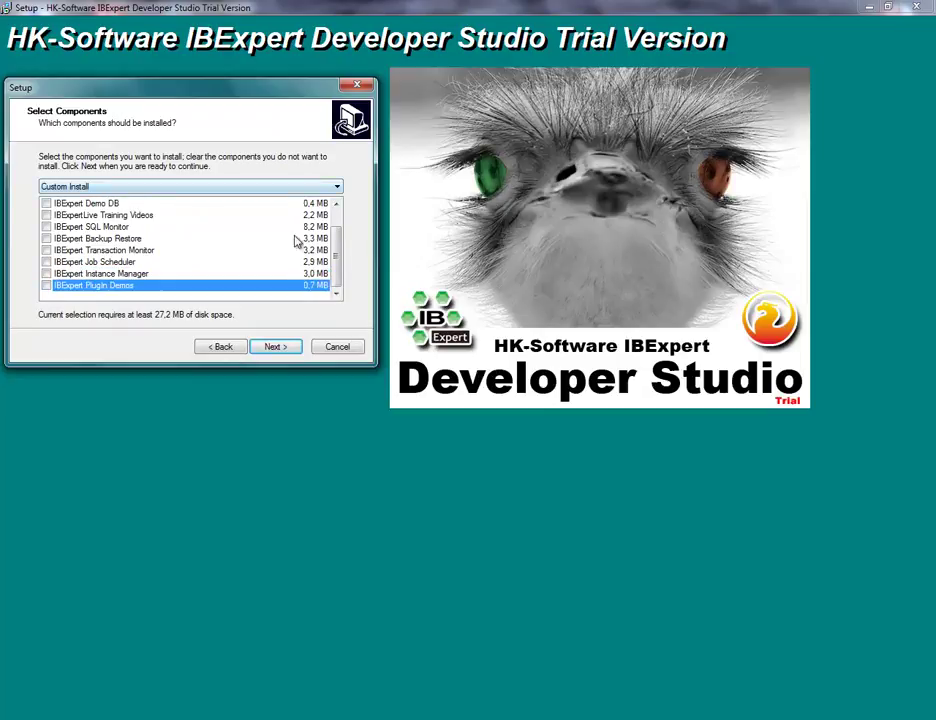
pyautogui.scroll(1, 300, 240)
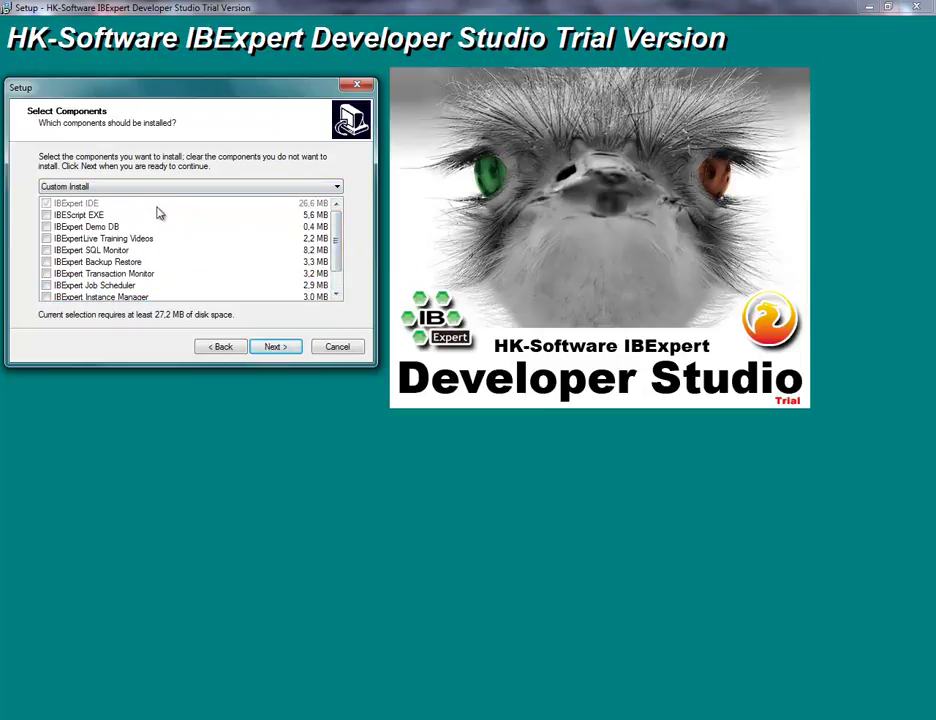
pyautogui.click(285, 347)
# - Disable the desktop and Quick Launch icons, install IBExpert Developer Studio Trial and finish the setup
pyautogui.click(104, 218)
pyautogui.click(114, 203)
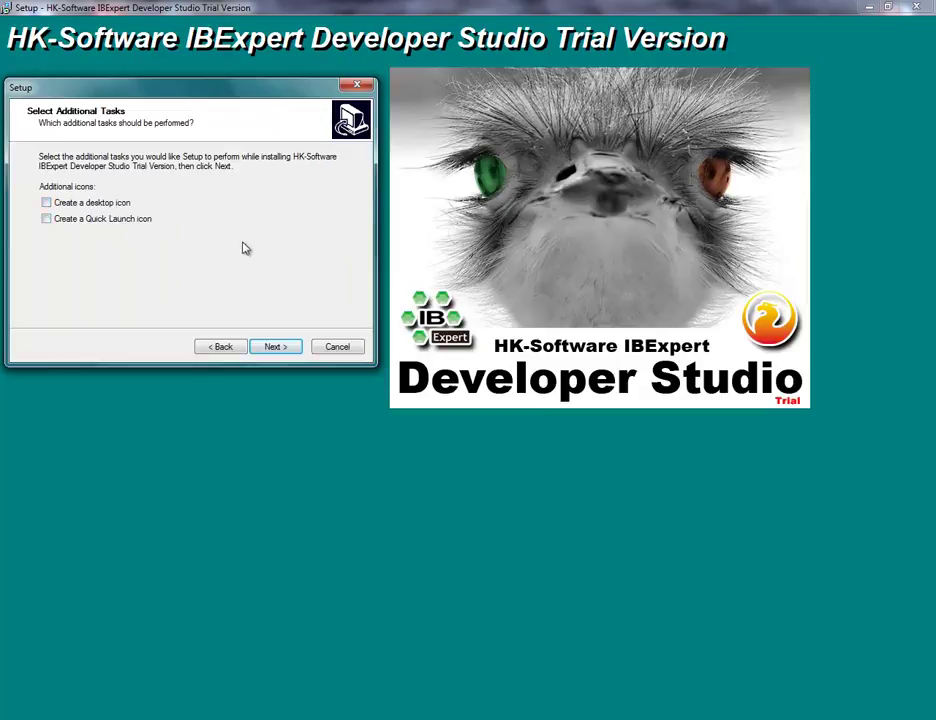
pyautogui.click(288, 350)
pyautogui.click(276, 347)
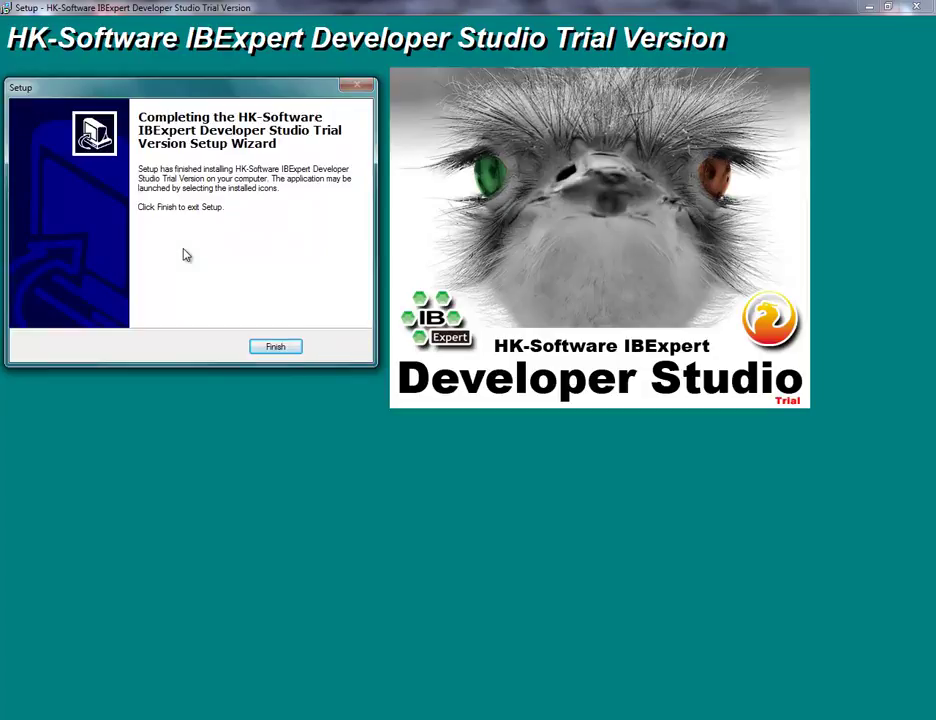
pyautogui.click(276, 347)
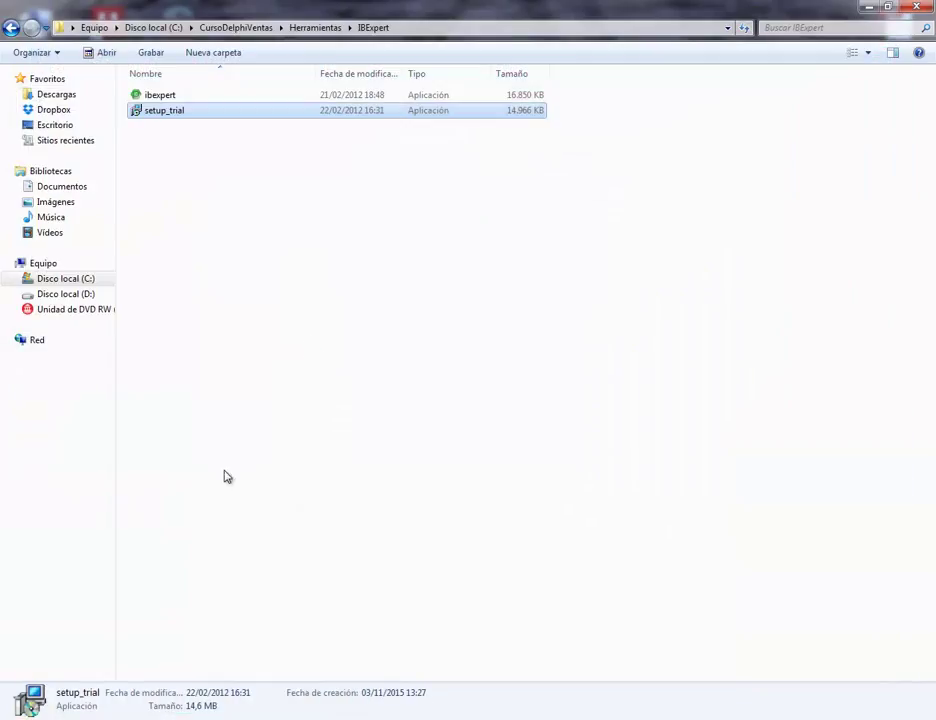
pyautogui.click(342, 319)
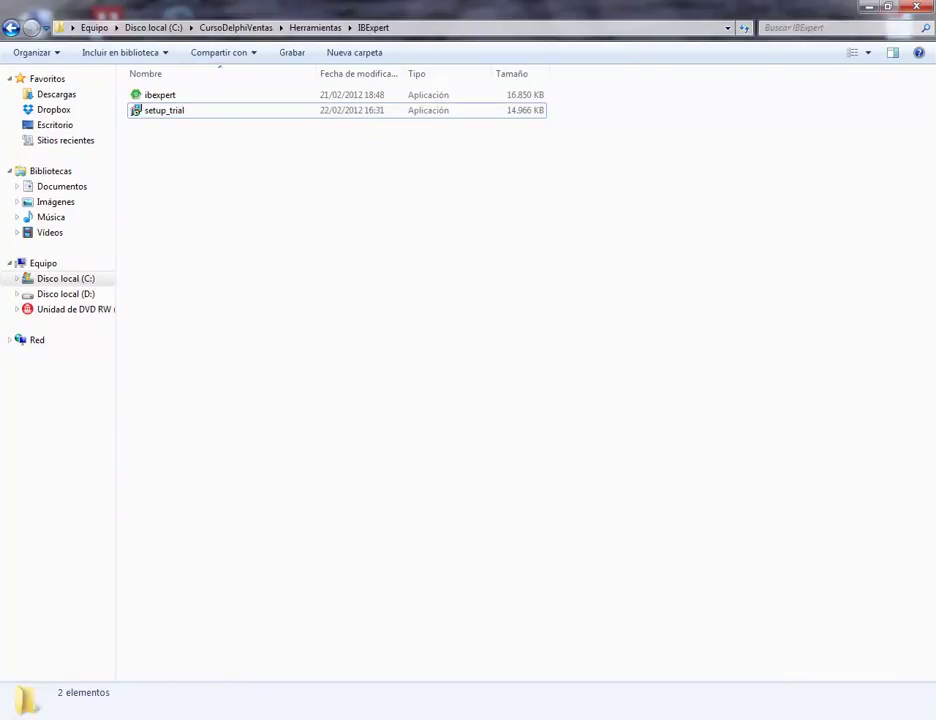
# - Launch IBExpert from the HK-Software program group, allow it to run and dismiss the database registration notice
pyautogui.press('super')
pyautogui.click(105, 670)
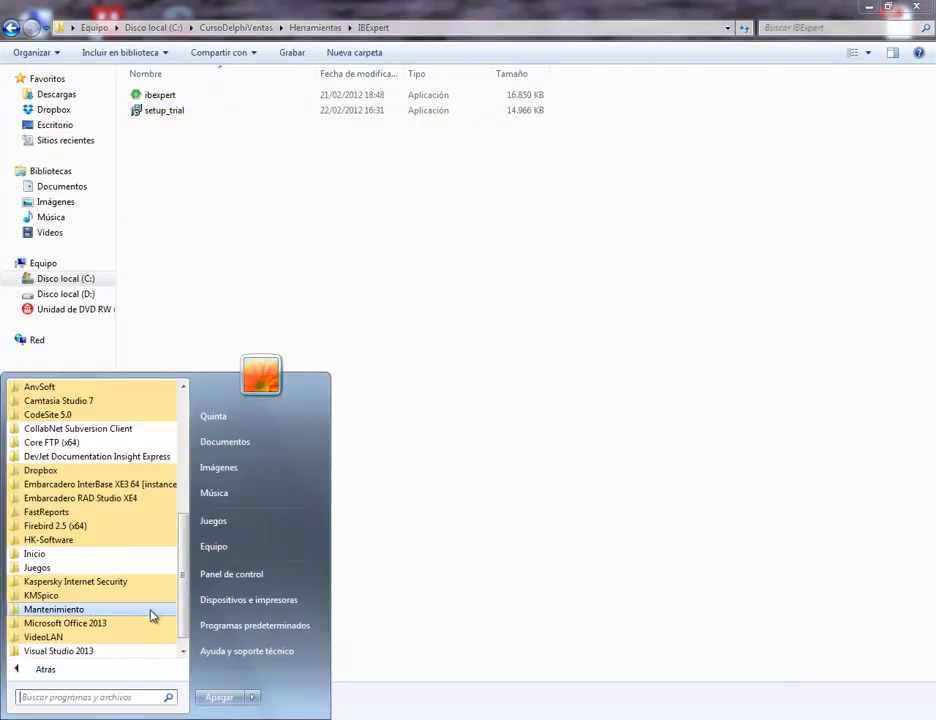
pyautogui.click(50, 541)
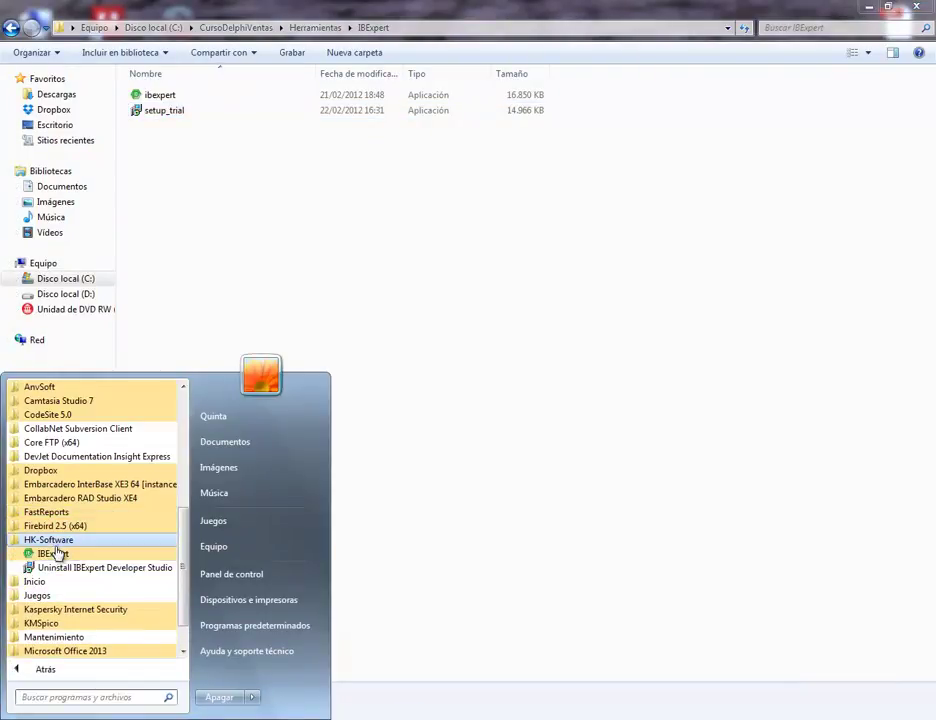
pyautogui.click(58, 557)
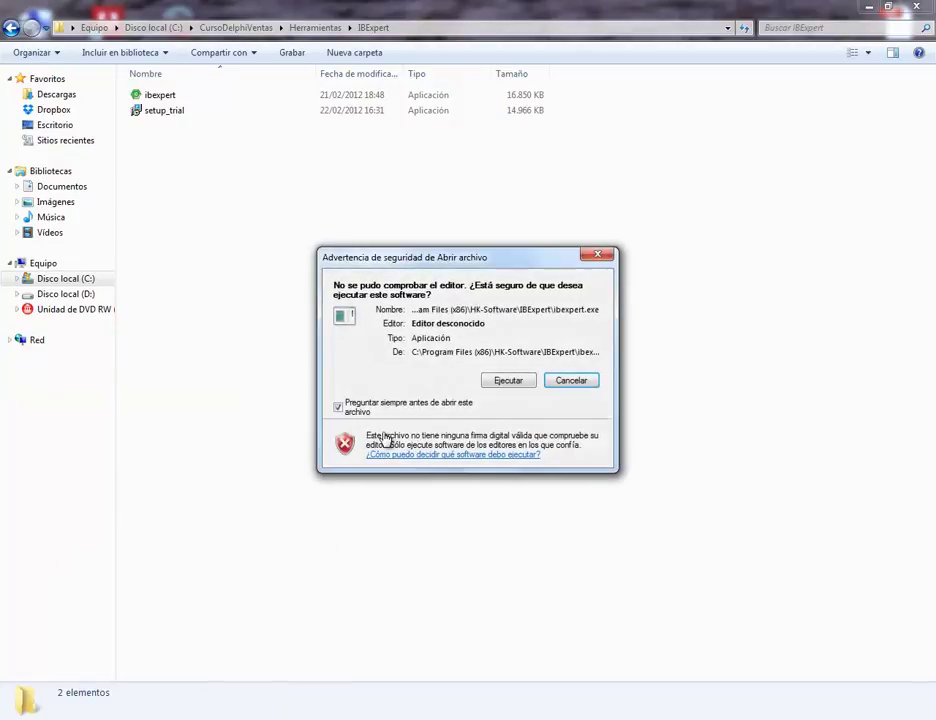
pyautogui.click(506, 381)
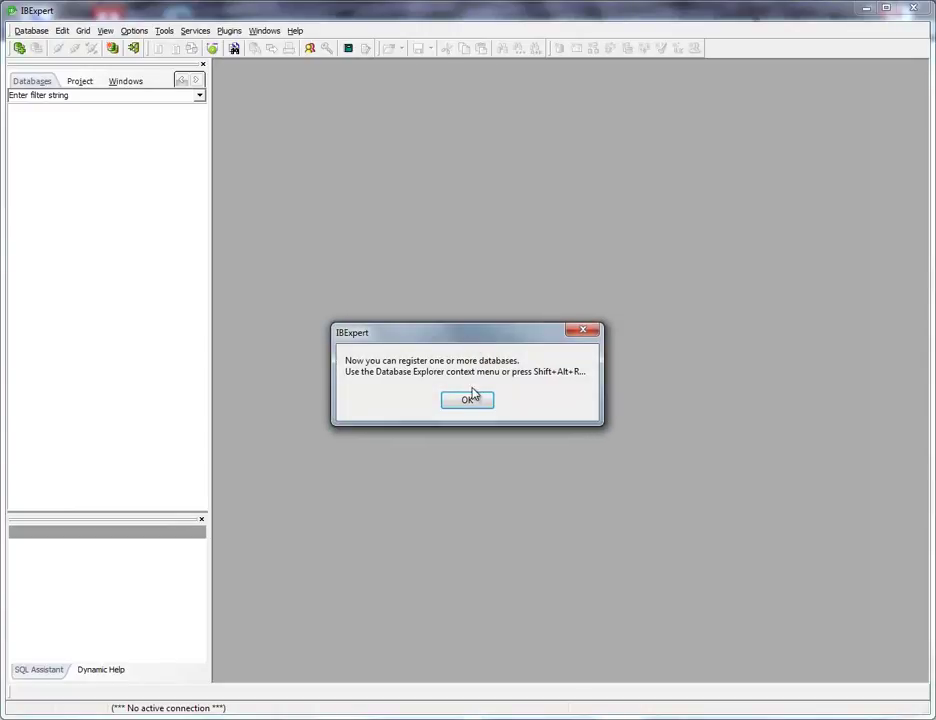
pyautogui.click(475, 400)
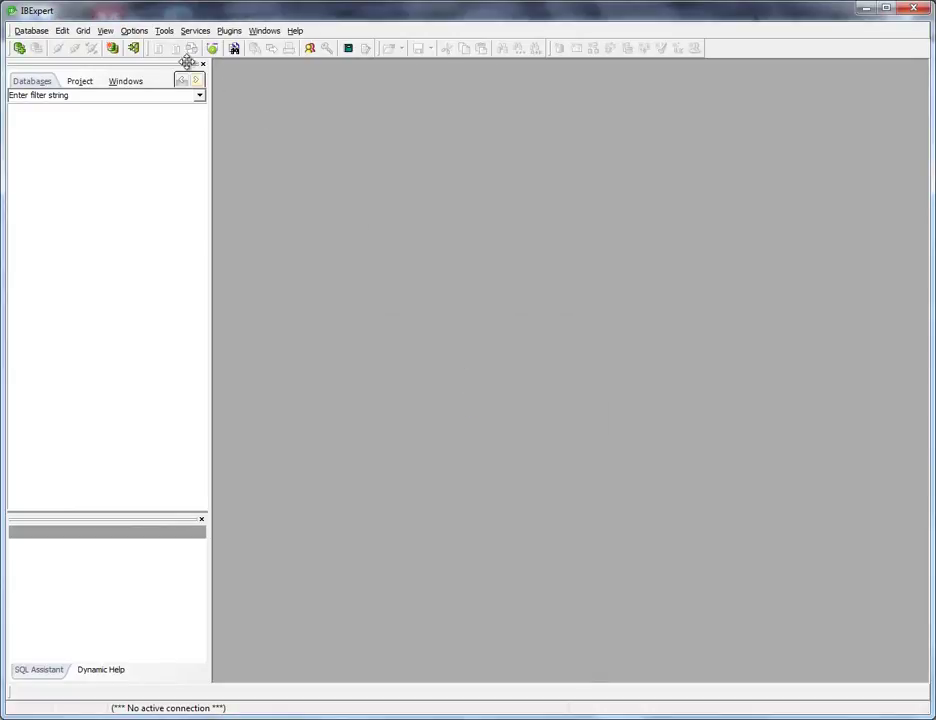
pyautogui.click(165, 33)
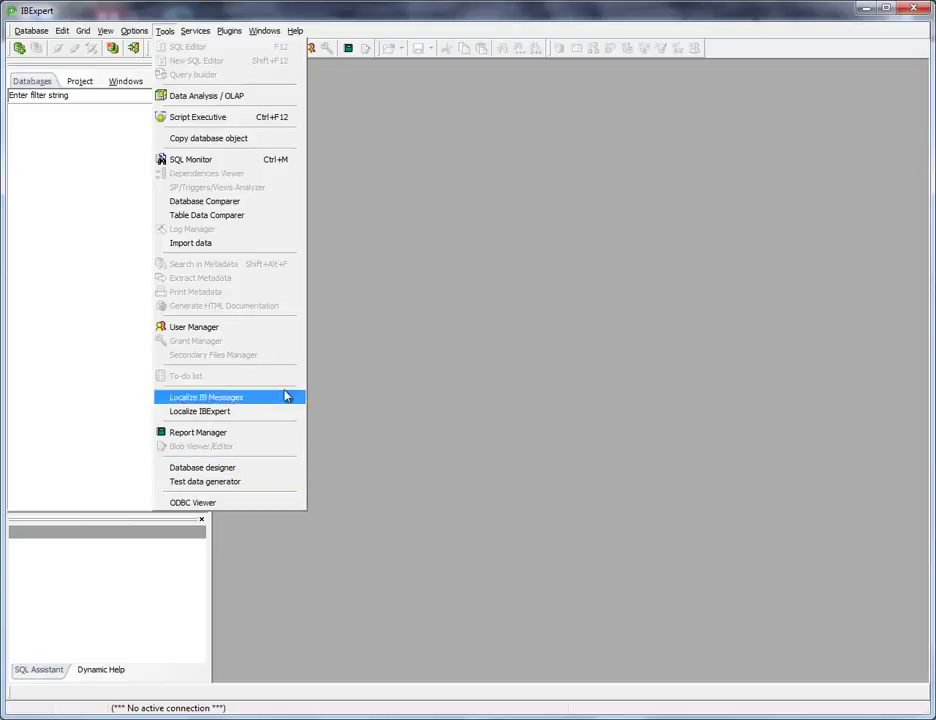
pyautogui.moveTo(196, 31)
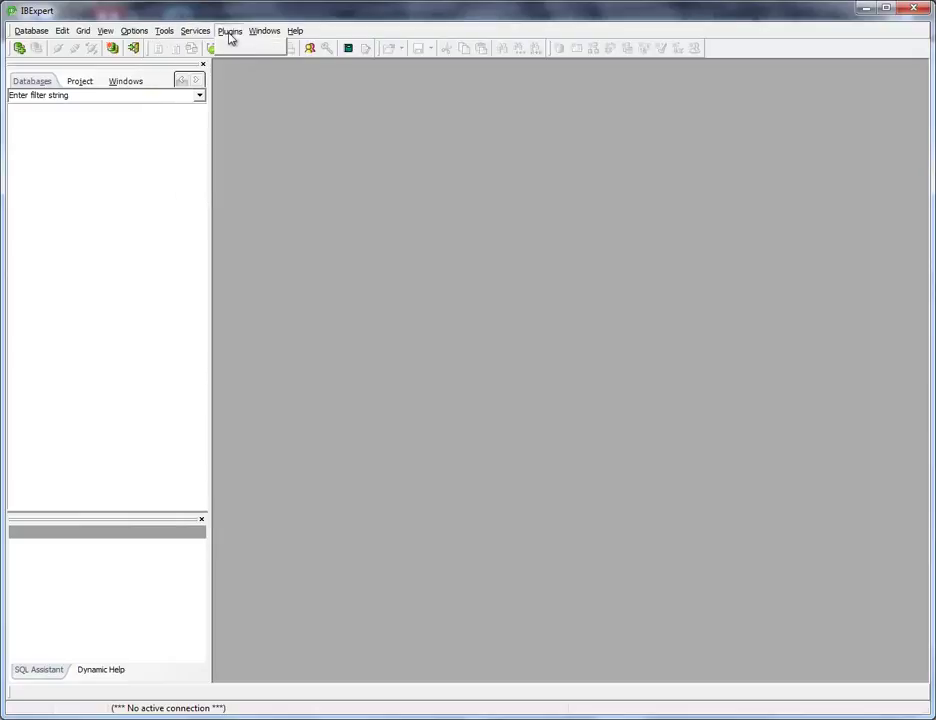
pyautogui.moveTo(29, 33)
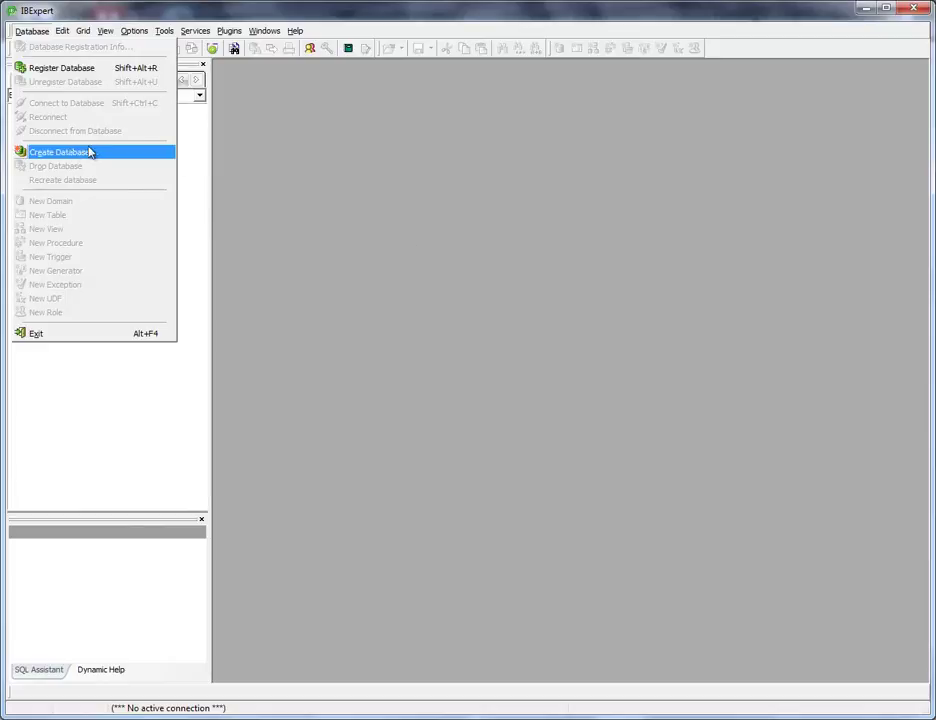
pyautogui.click(450, 196)
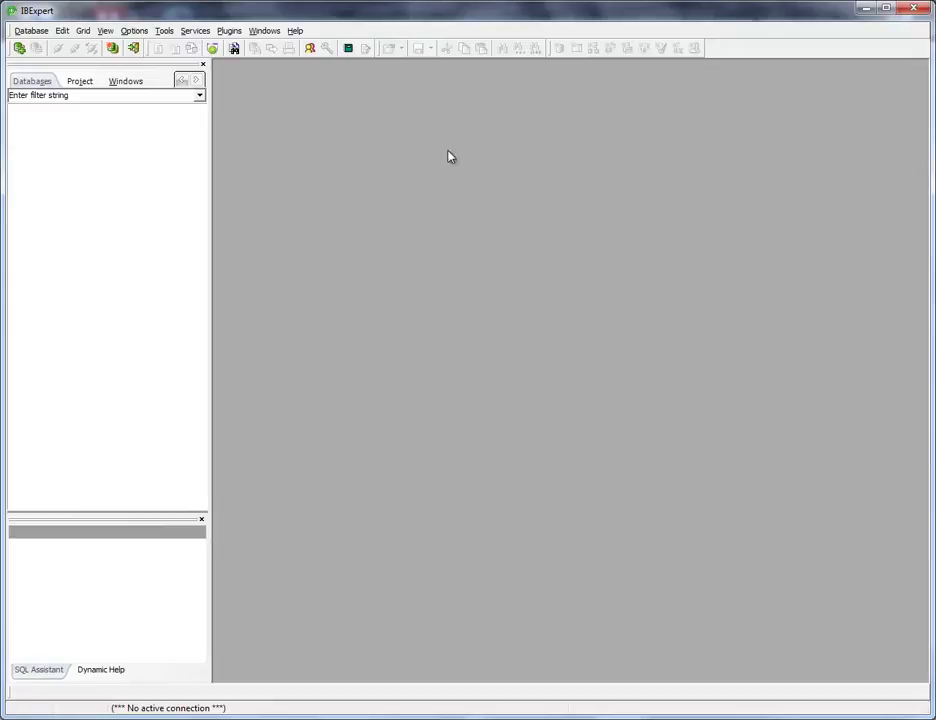
# - Check the IBExpert version in the About window and close it
pyautogui.click(297, 33)
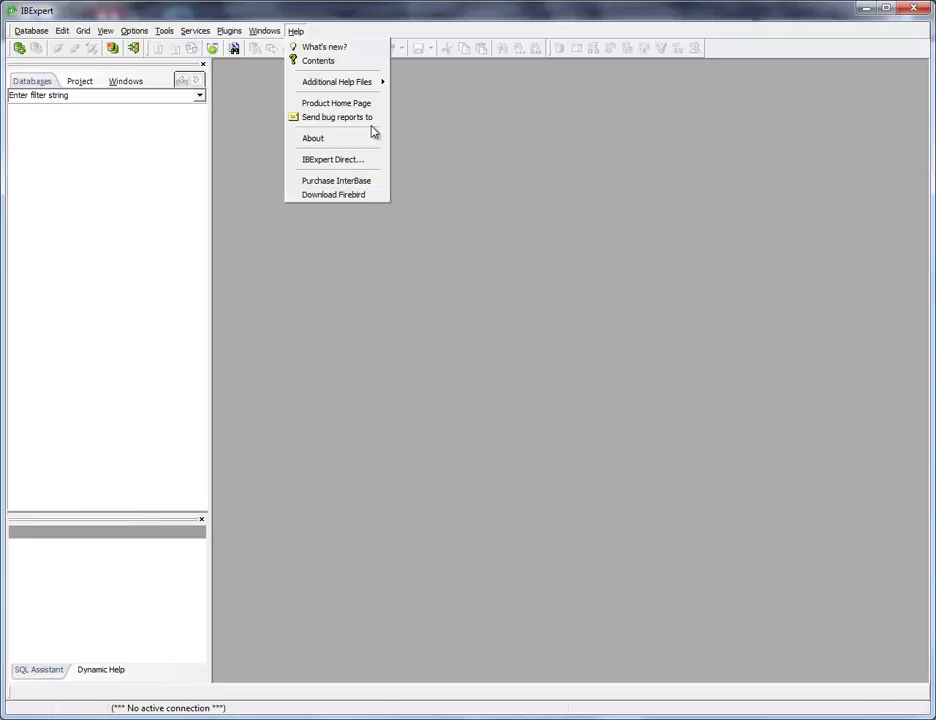
pyautogui.click(338, 139)
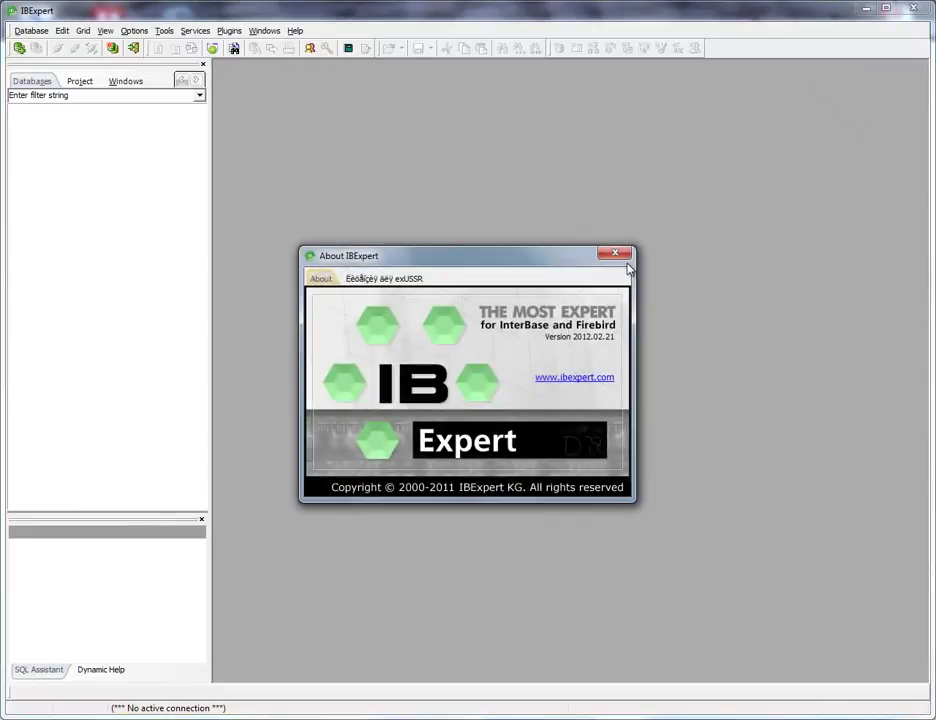
pyautogui.click(621, 255)
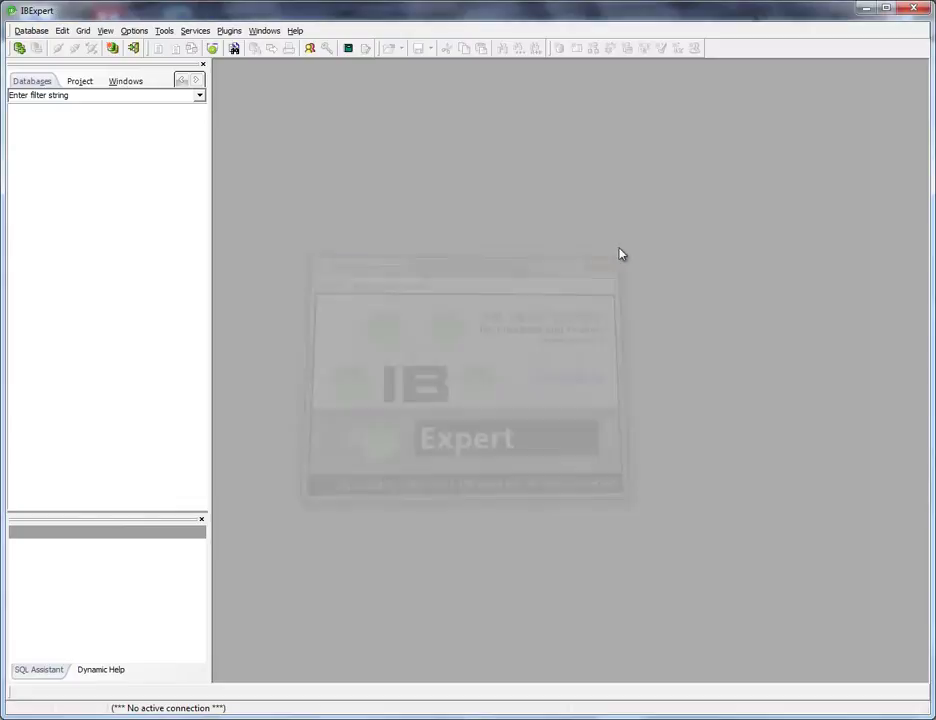